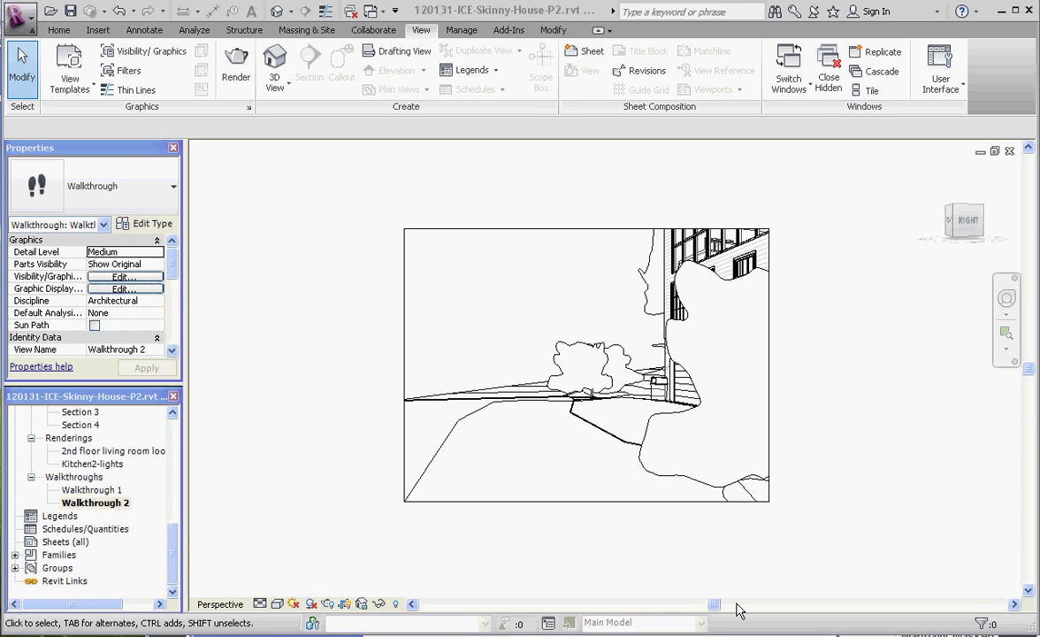
- Open Walkthrough 1 from the Project Browser, then switch back to Walkthrough 2
double_click(99, 491)
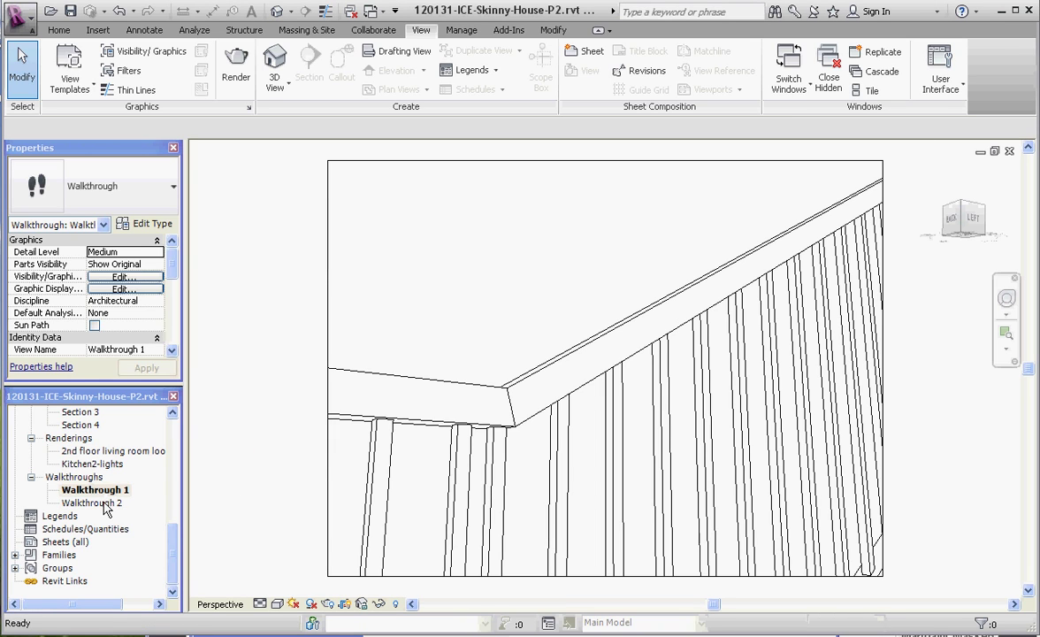
double_click(105, 504)
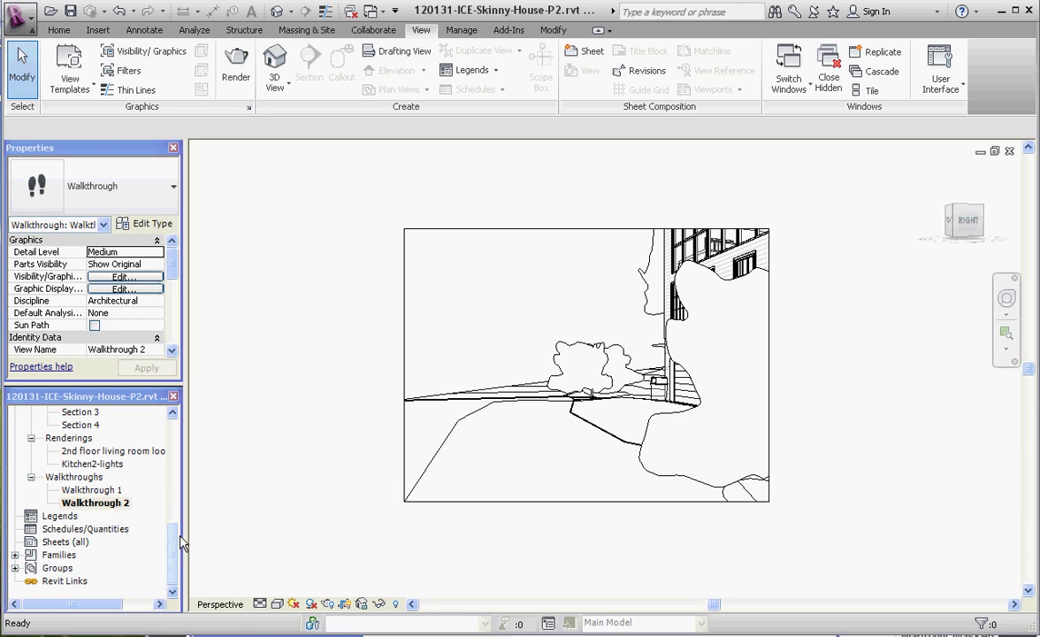
- Edit Walkthrough 2's camera, quit editing, then re-enter walkthrough editing at frame 1 of 300
click(607, 238)
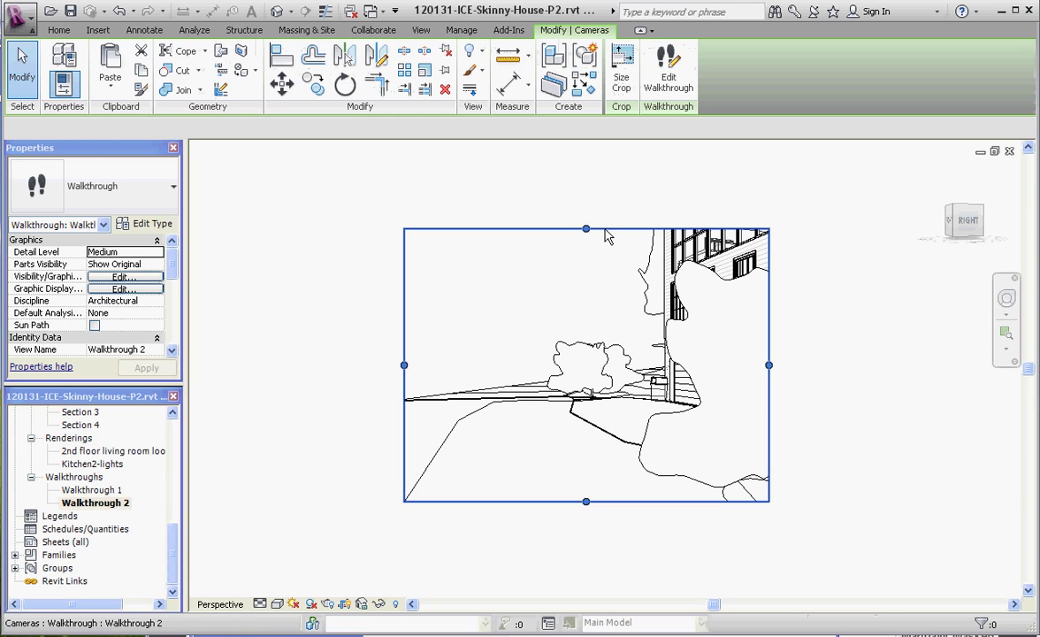
click(669, 71)
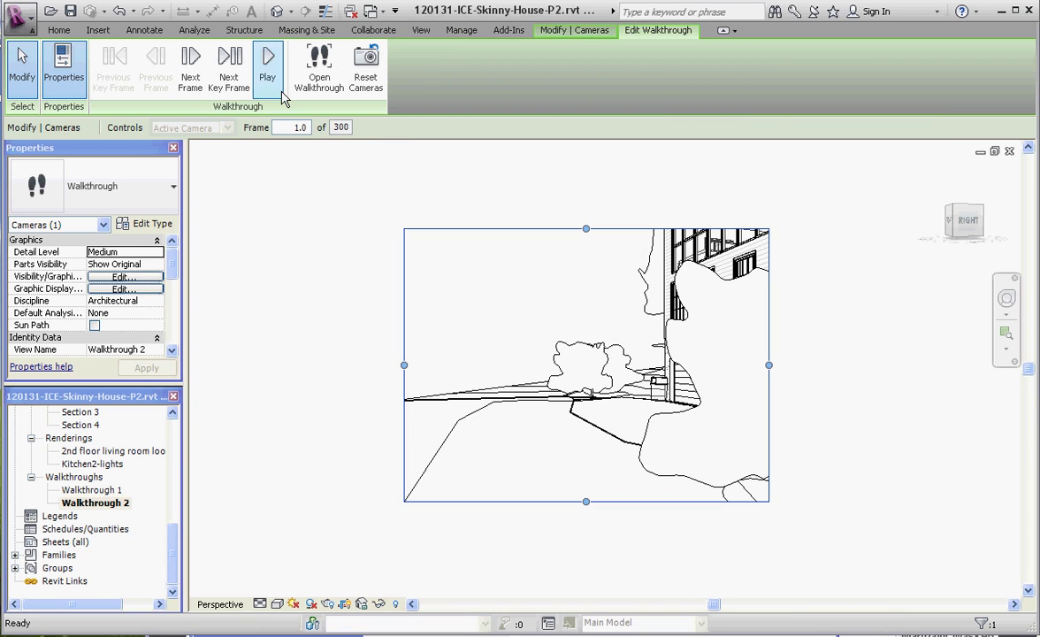
click(280, 127)
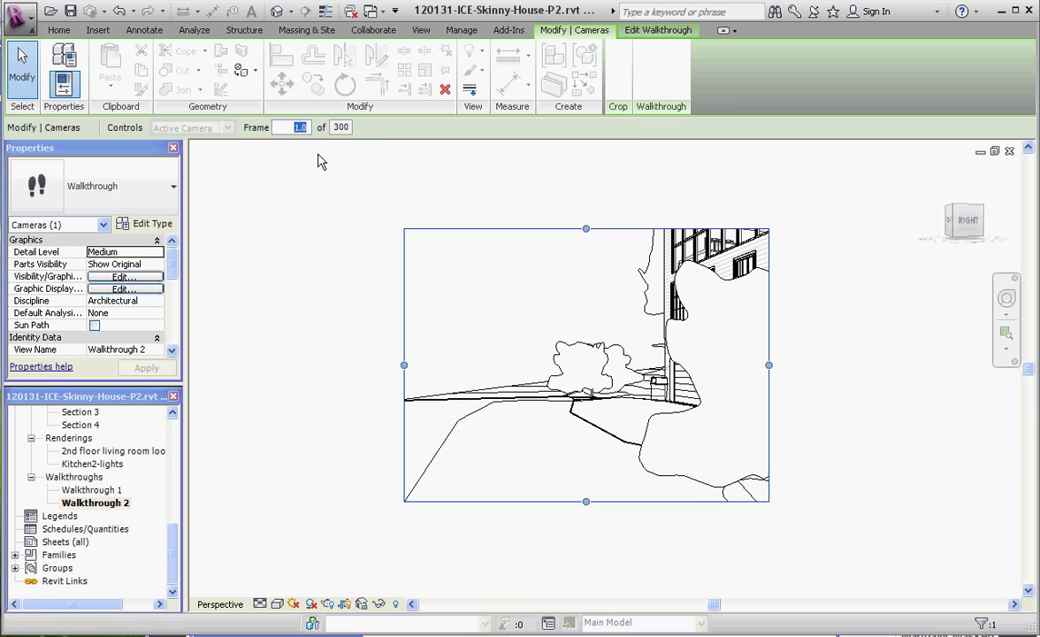
key(Escape)
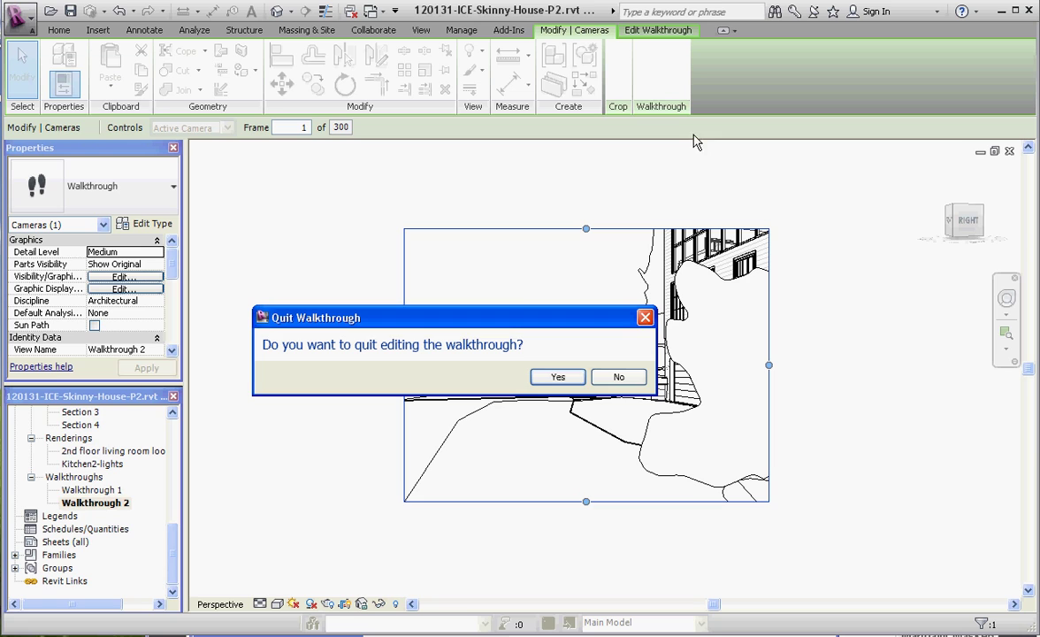
click(557, 377)
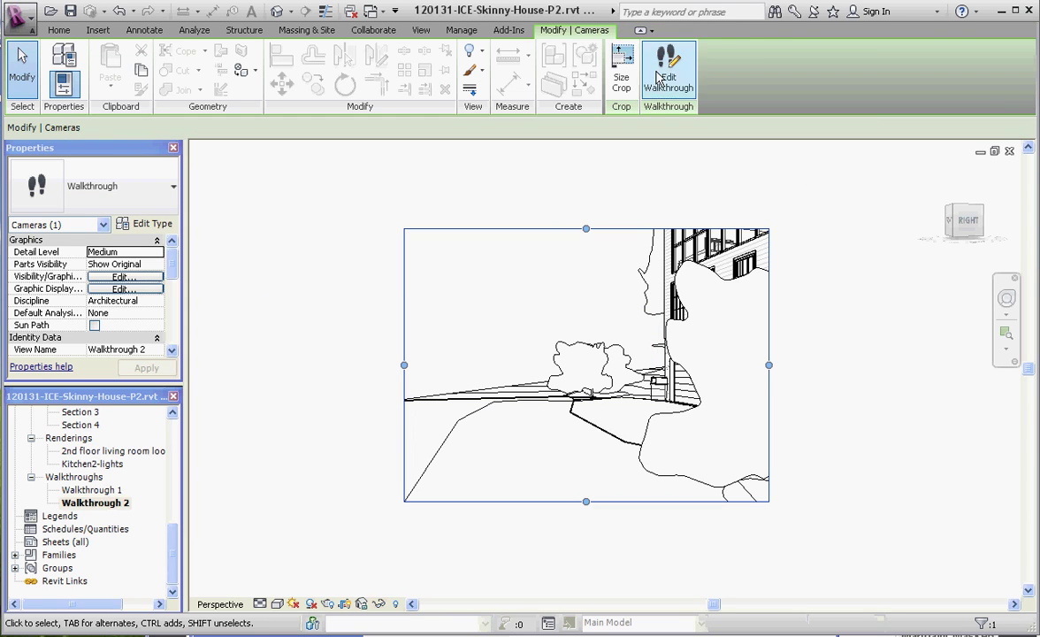
click(654, 82)
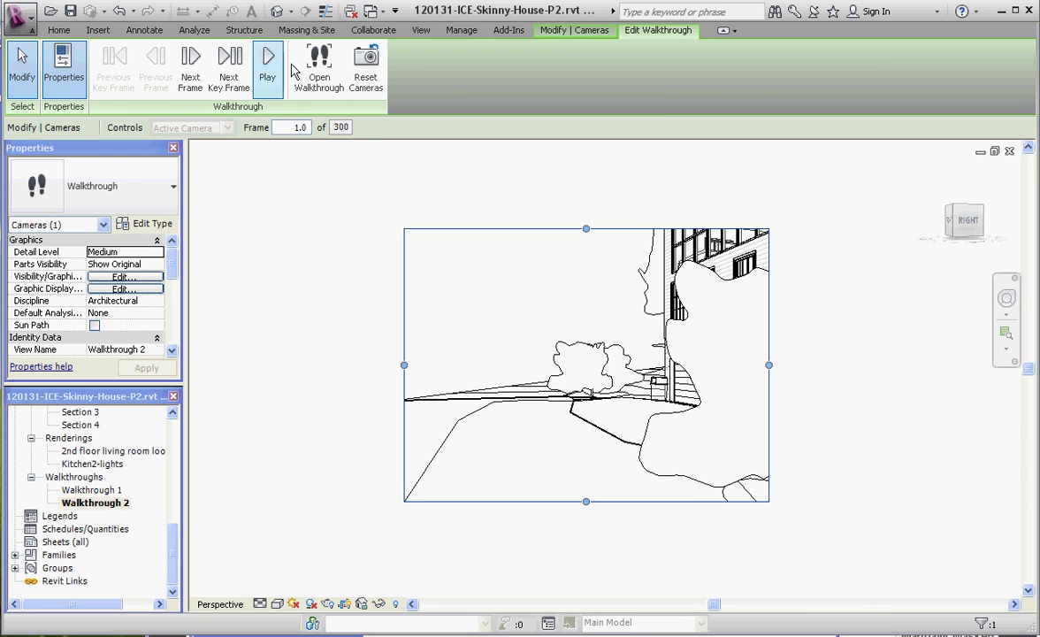
- Play Walkthrough 2 from frame 1 until it nears the glazed doors around frame 284
click(268, 71)
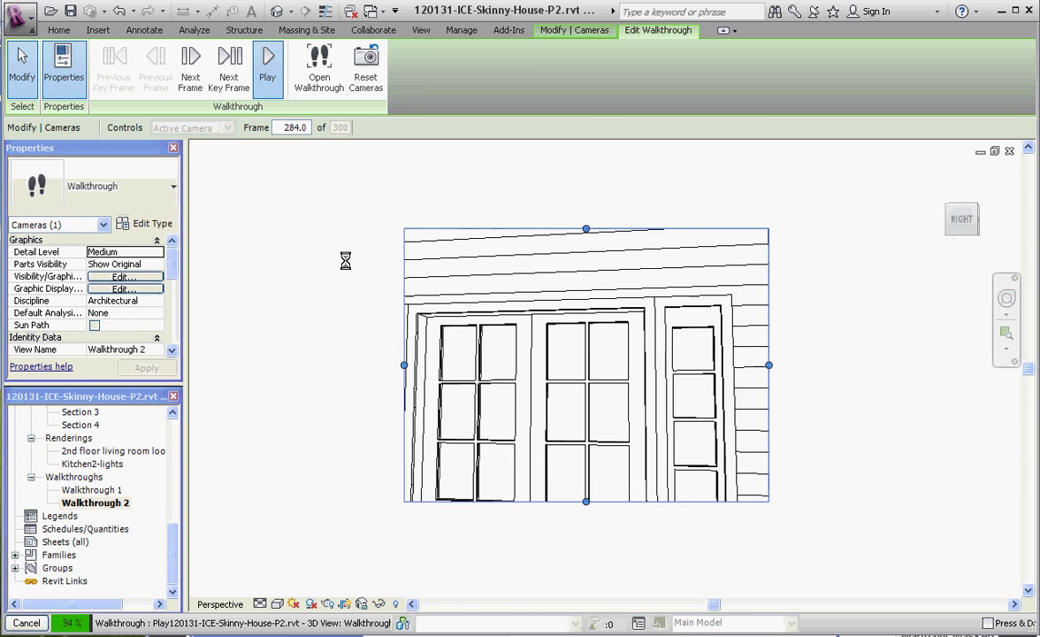
- Stop the playback, quit walkthrough editing, and re-enter editing on the reselected camera
key(Escape)
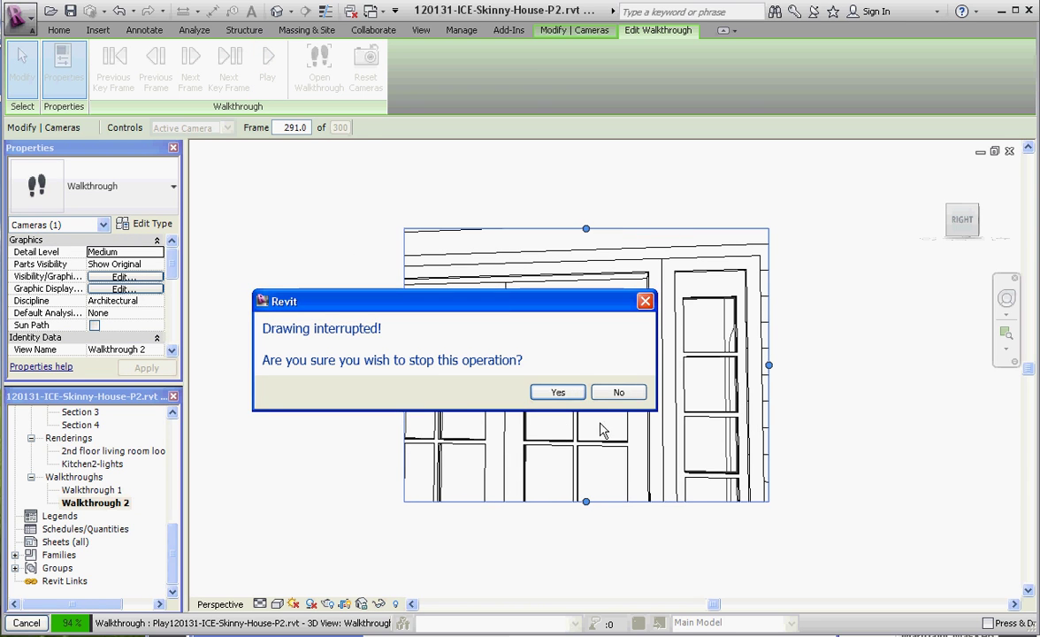
click(558, 392)
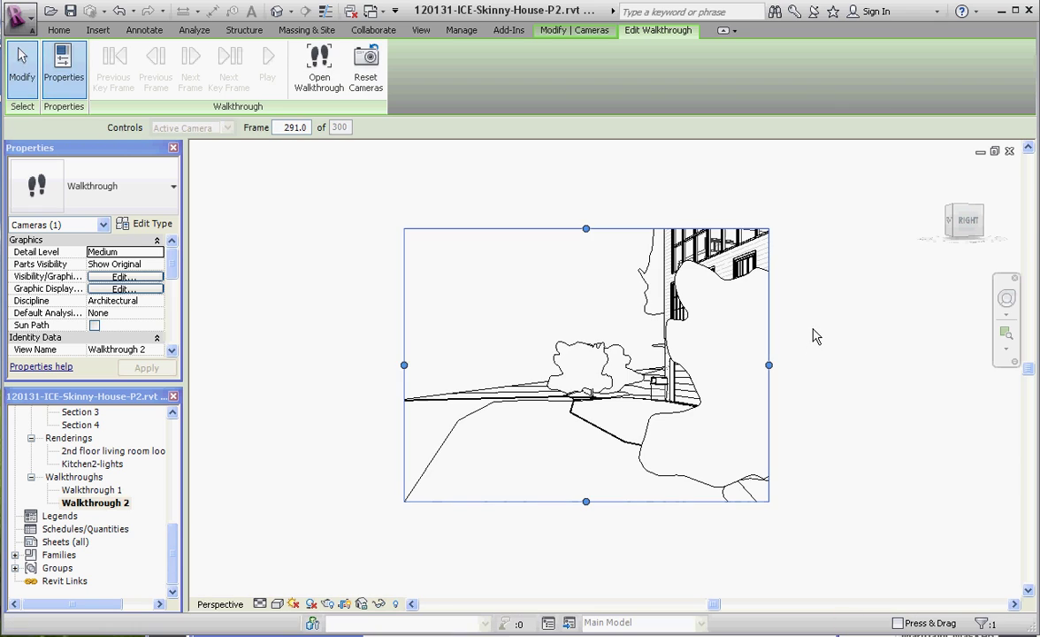
key(Escape)
click(559, 378)
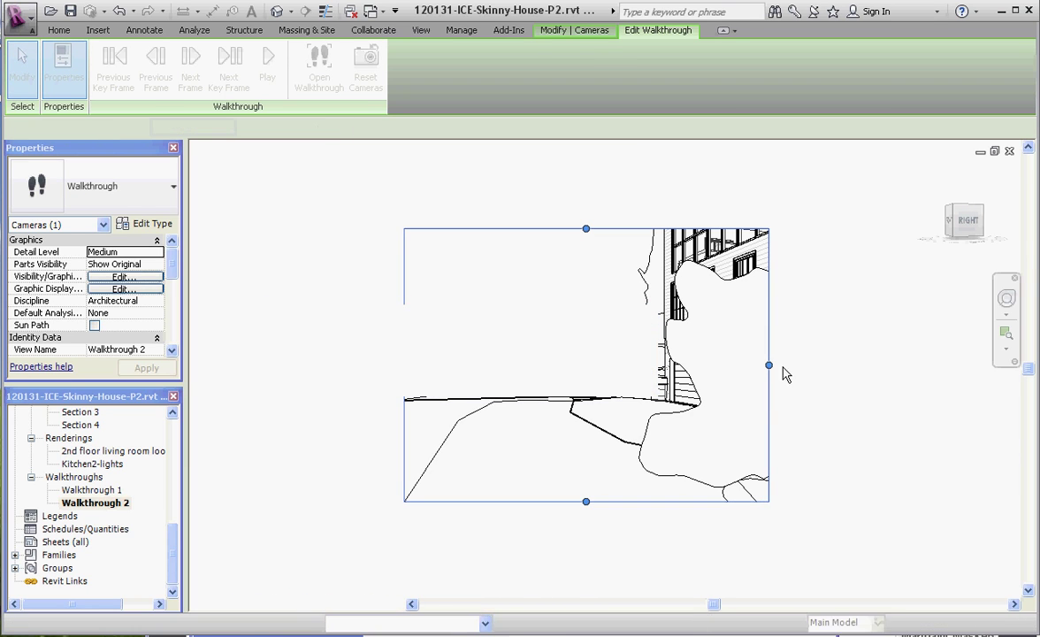
click(861, 302)
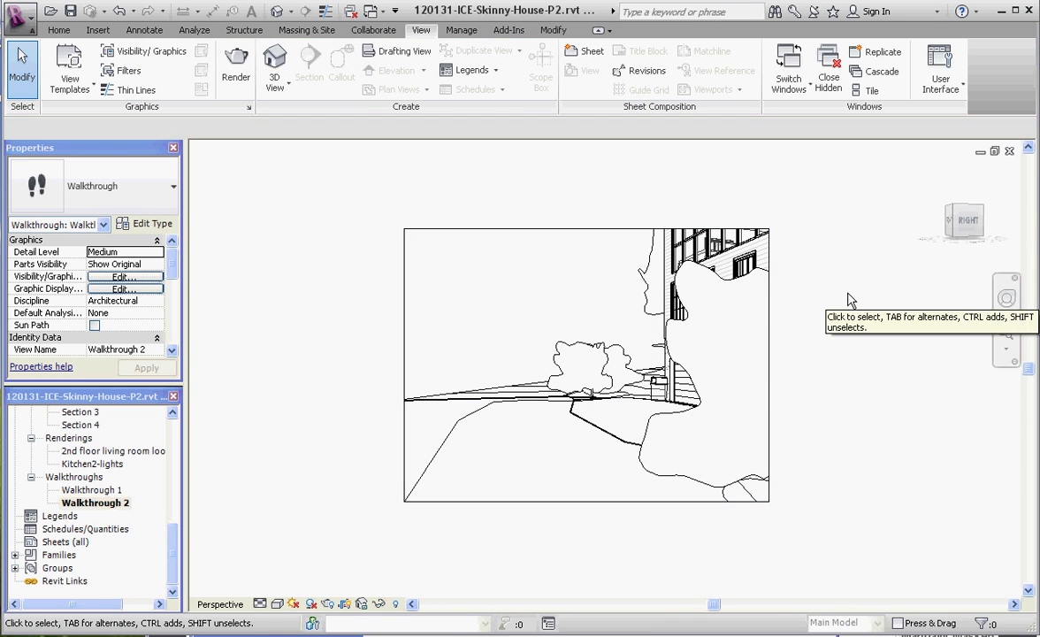
click(571, 232)
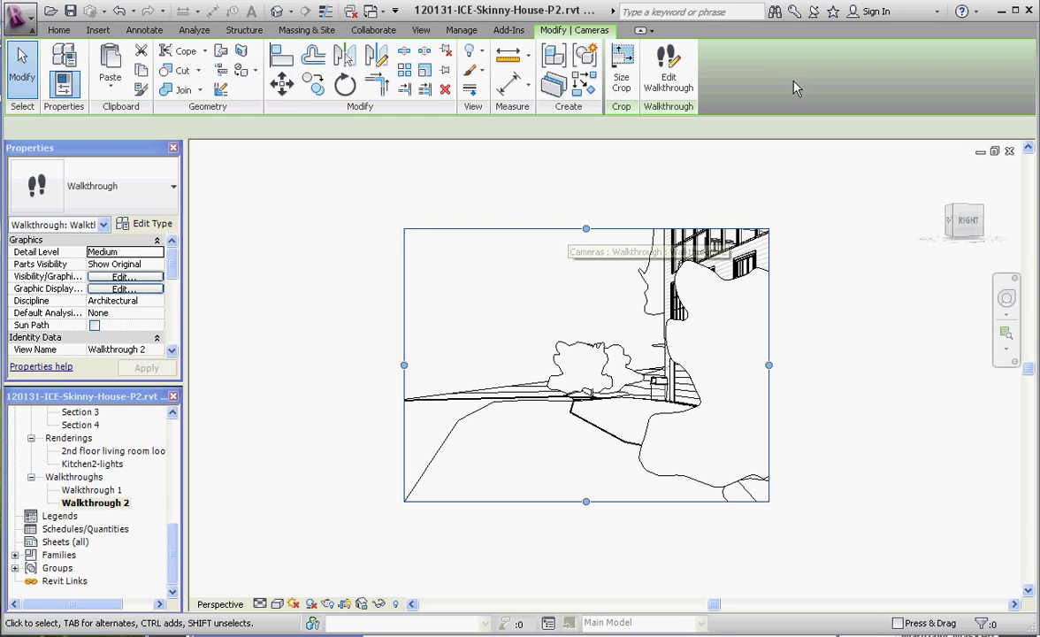
click(669, 72)
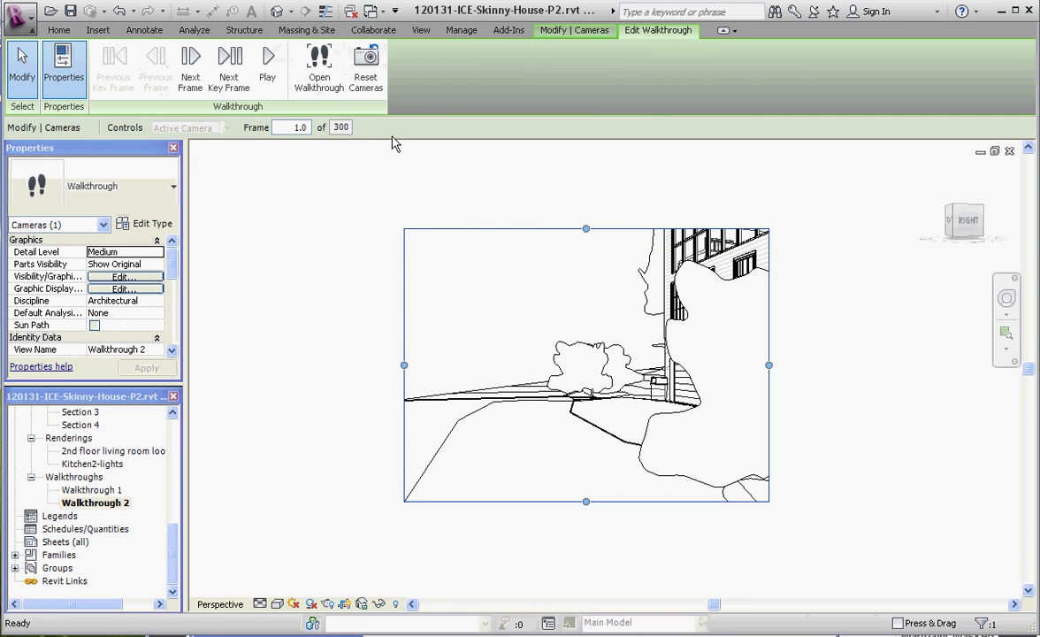
- Set Total Frames to 150 in the walkthrough frame settings, apply and confirm
click(341, 127)
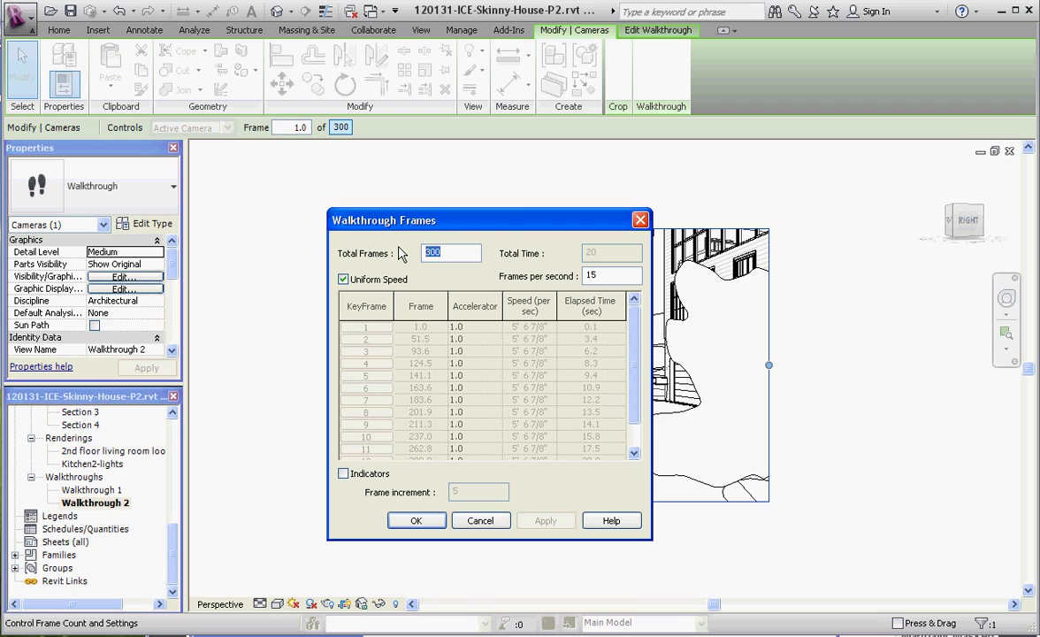
text(60)
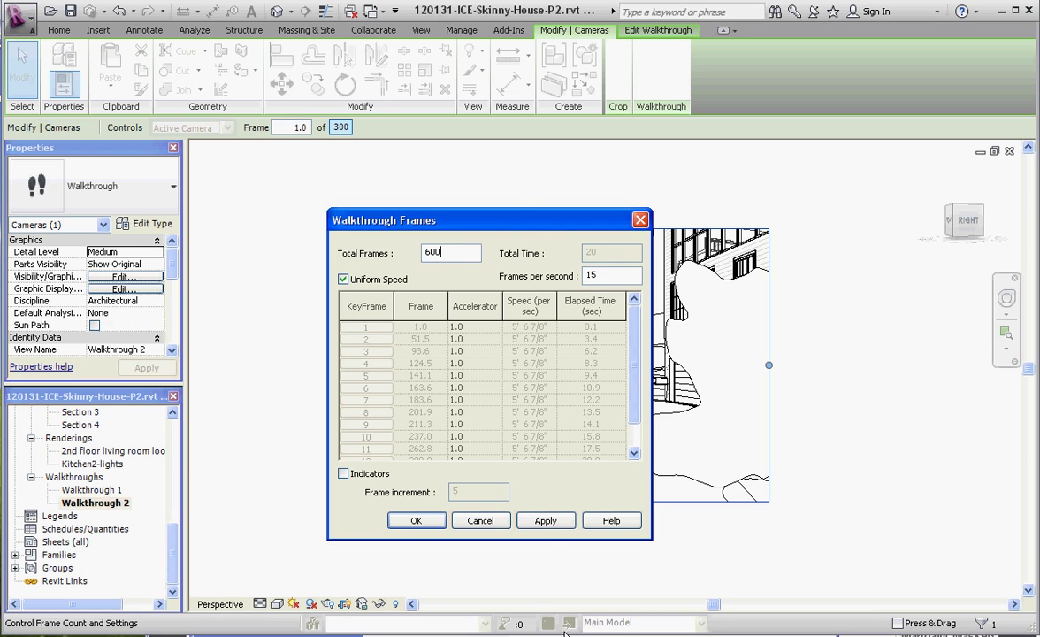
click(550, 522)
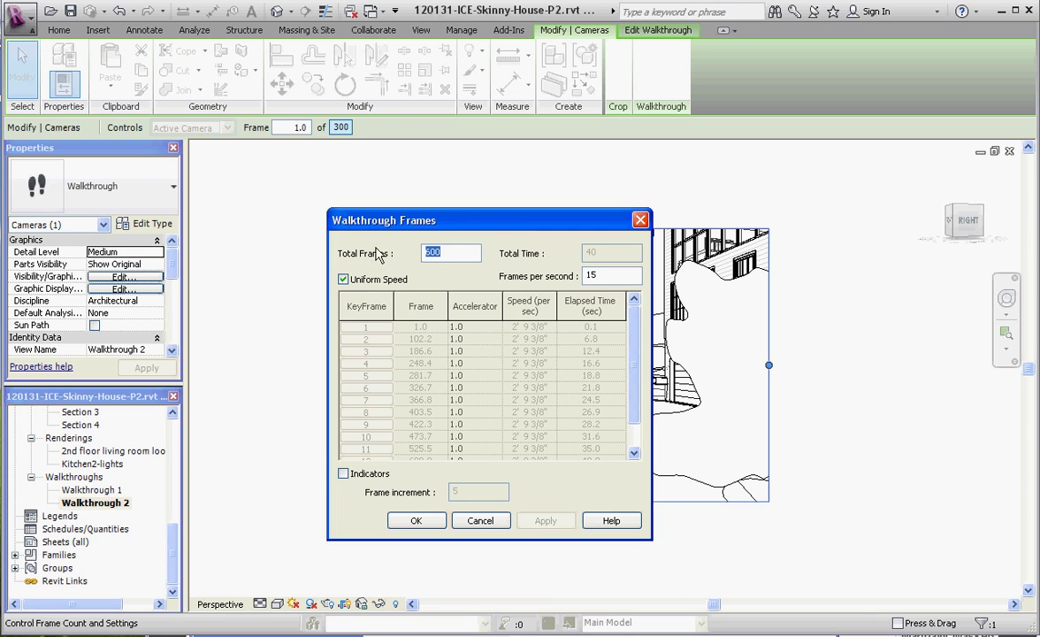
text(150)
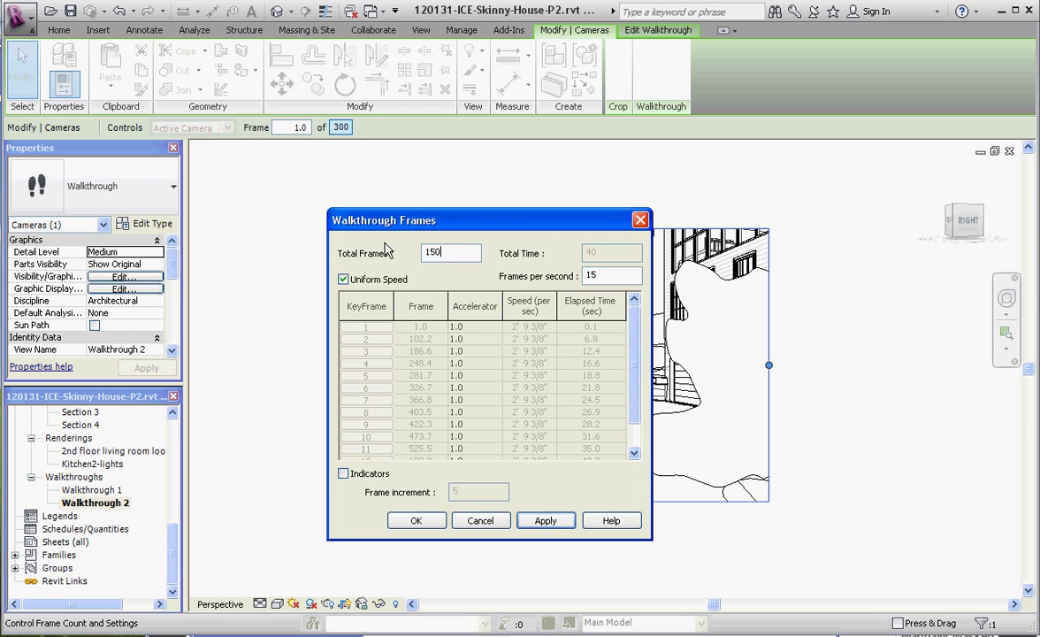
click(551, 524)
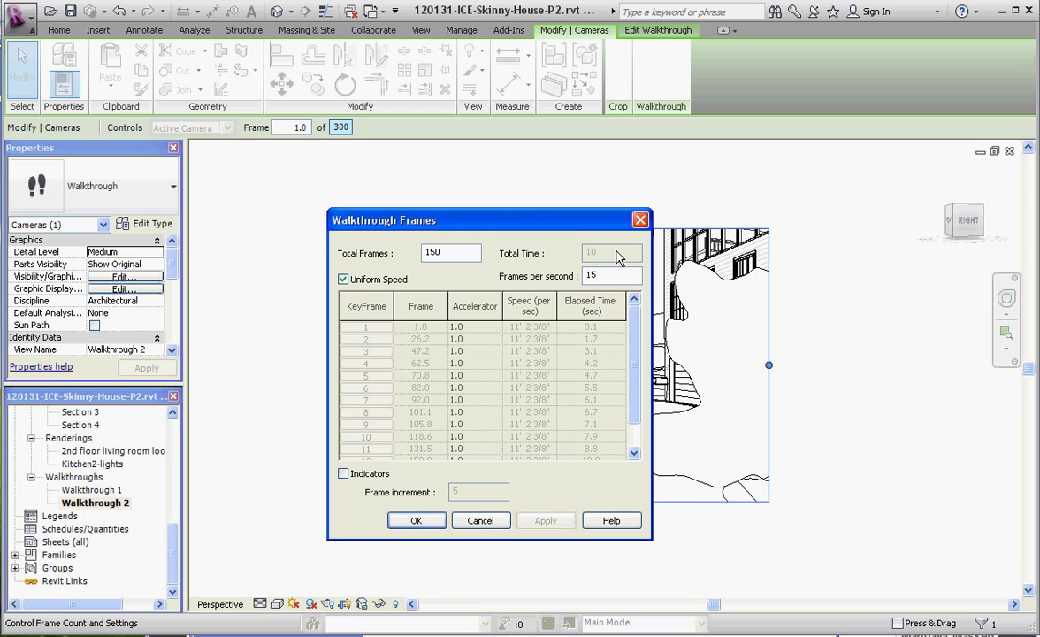
click(415, 522)
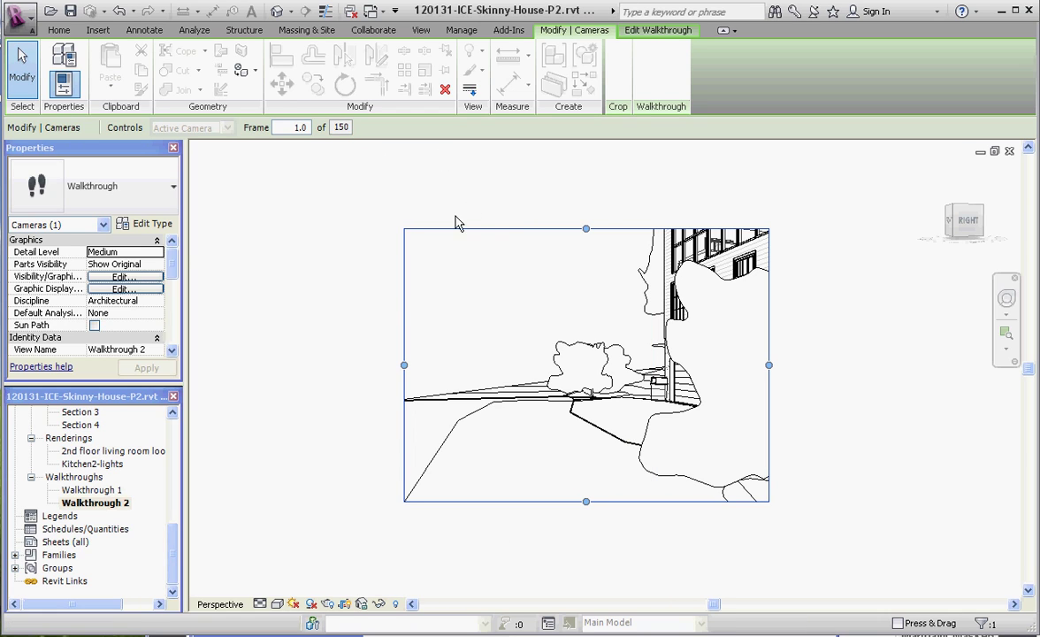
- Quit walkthrough editing and play the 150-frame walkthrough to about frame 123
key(Escape)
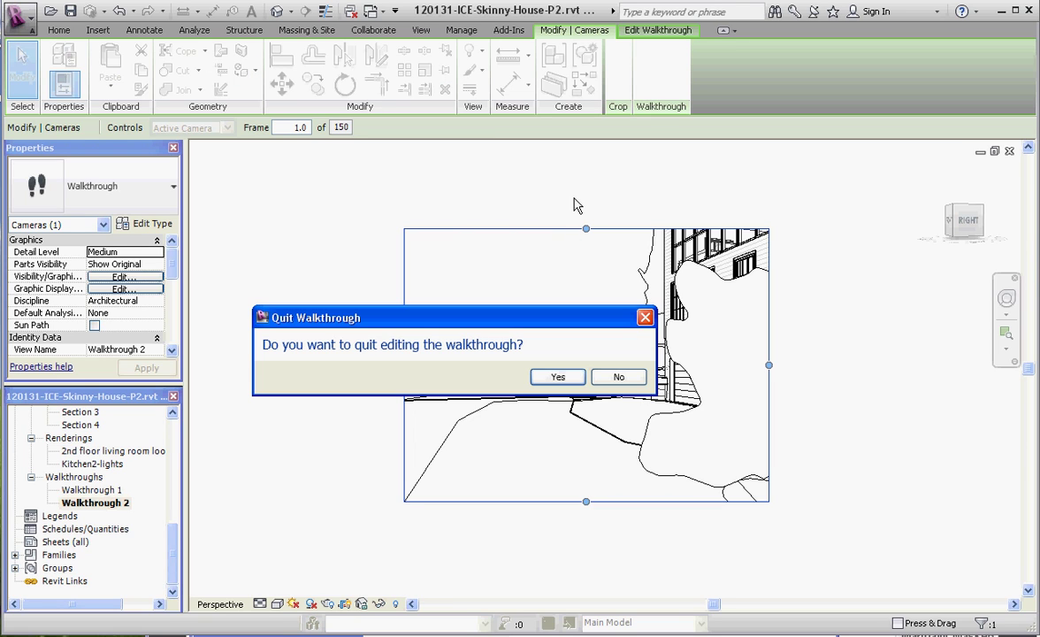
click(576, 379)
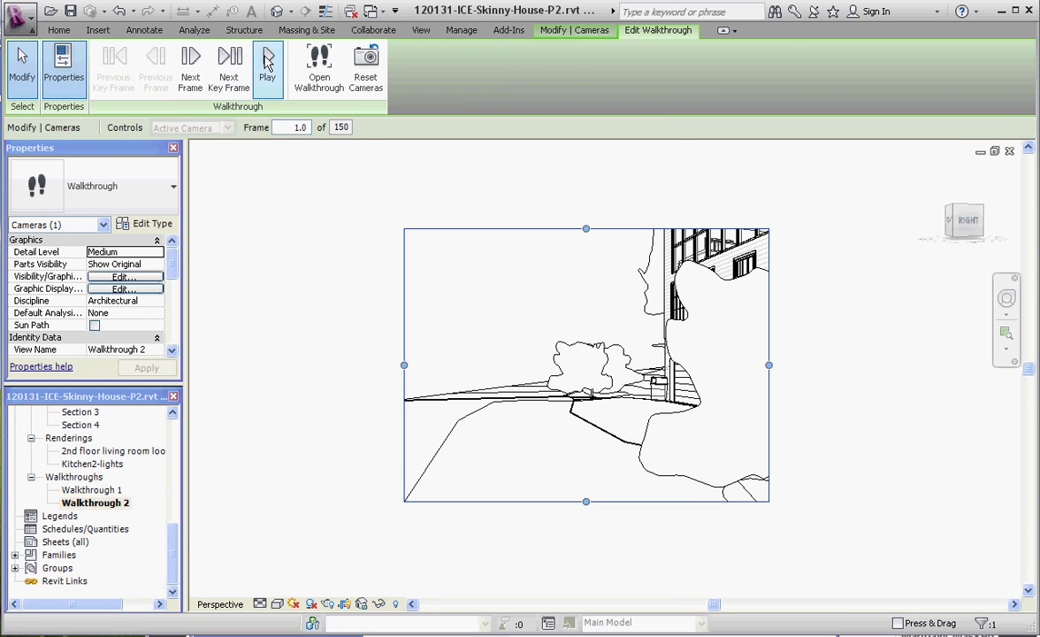
click(267, 60)
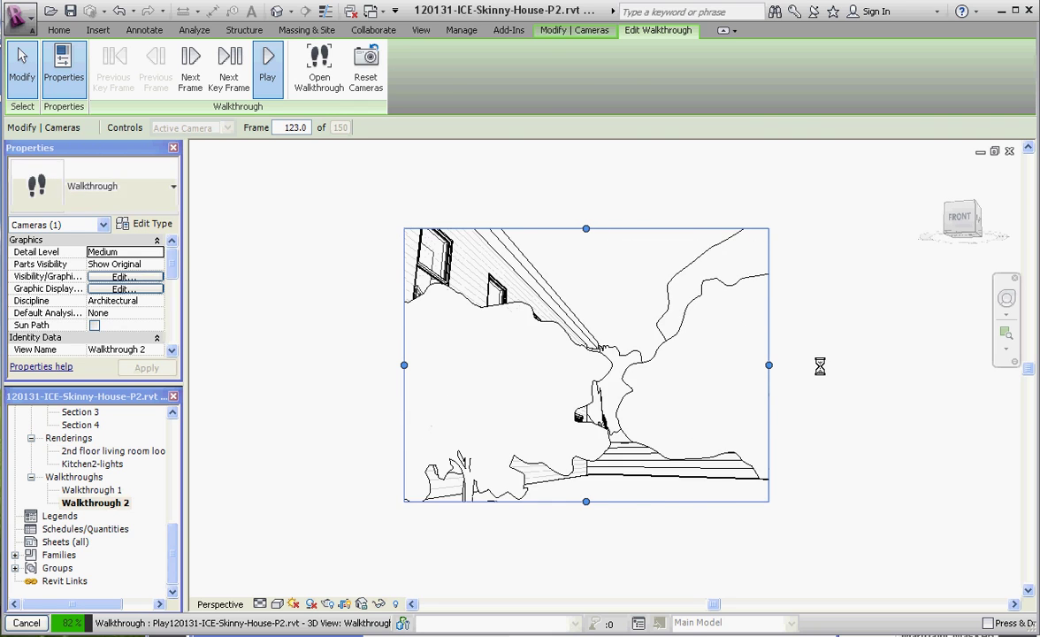
- Stop the playback, quit walkthrough editing, and start editing the walkthrough again
key(Escape)
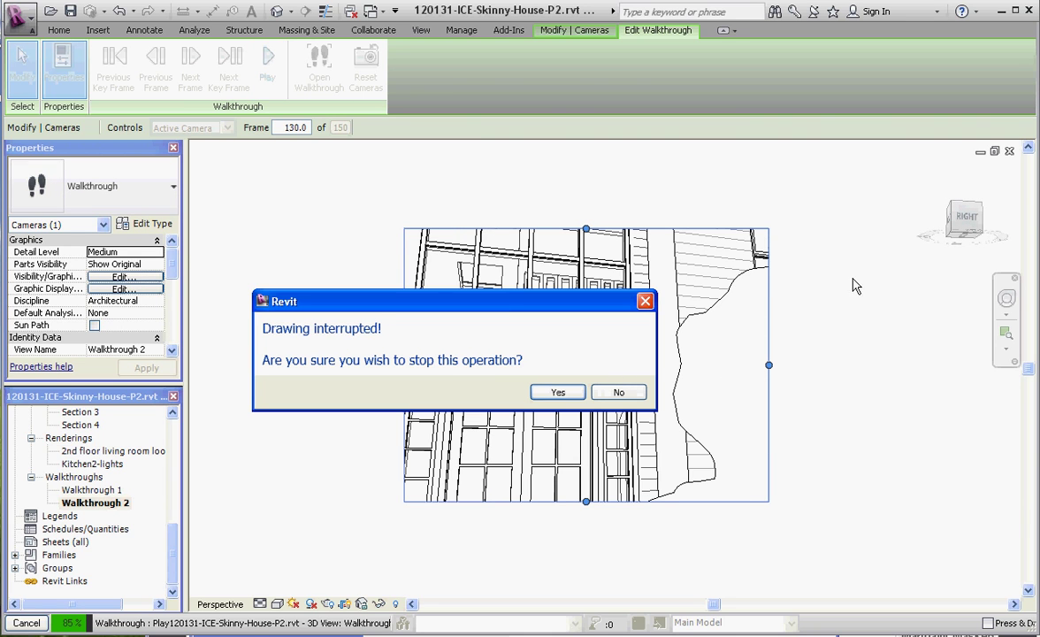
click(579, 390)
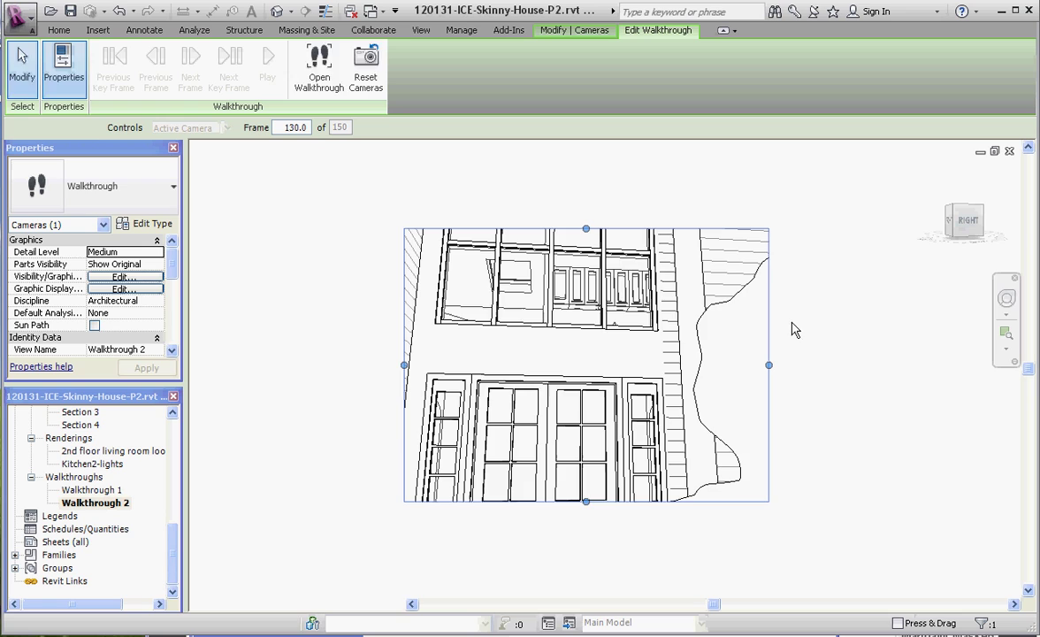
key(Escape)
click(552, 376)
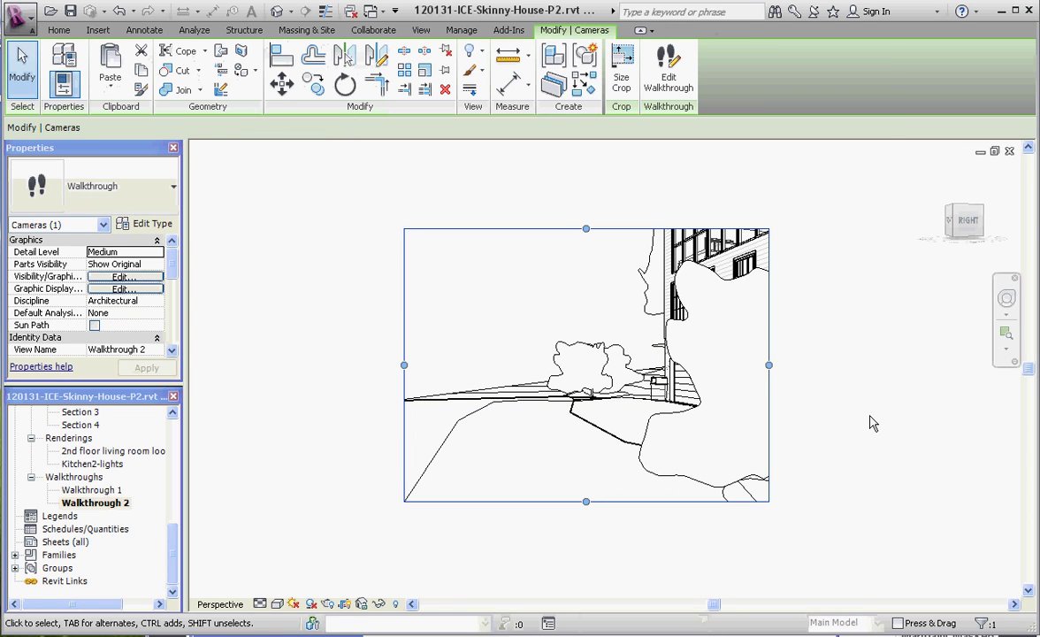
click(668, 73)
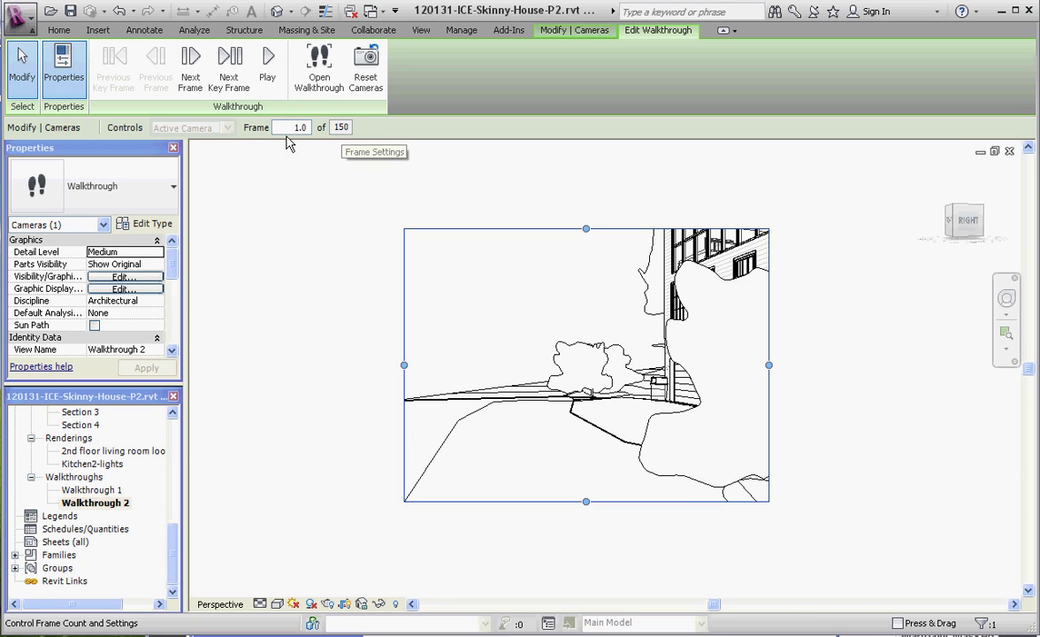
- Turn off Uniform Speed and set the accelerator to 2 for keyframes 1–3
click(343, 129)
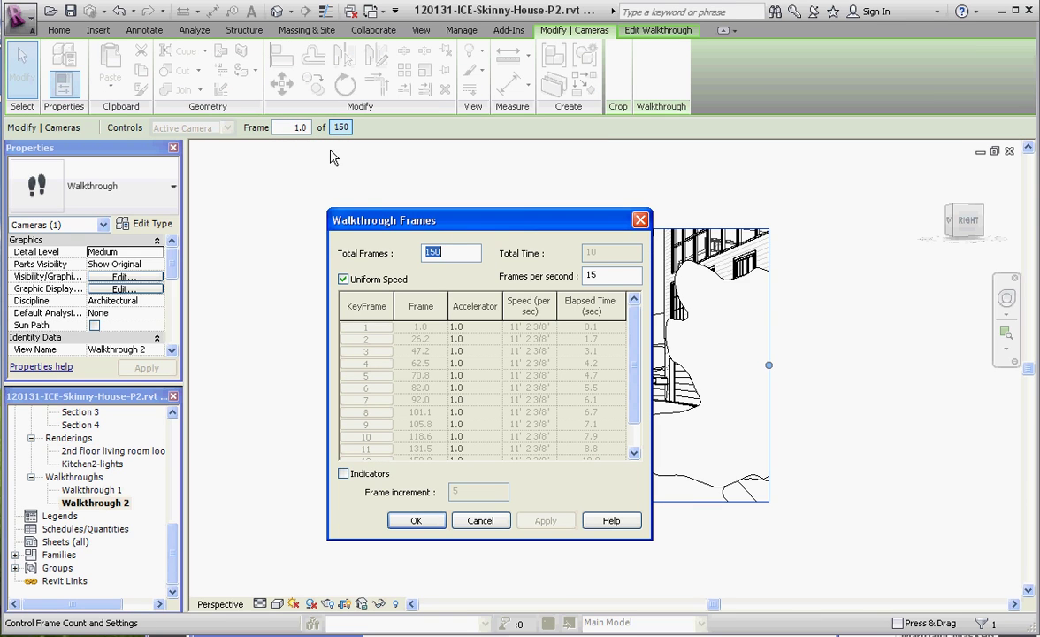
click(343, 279)
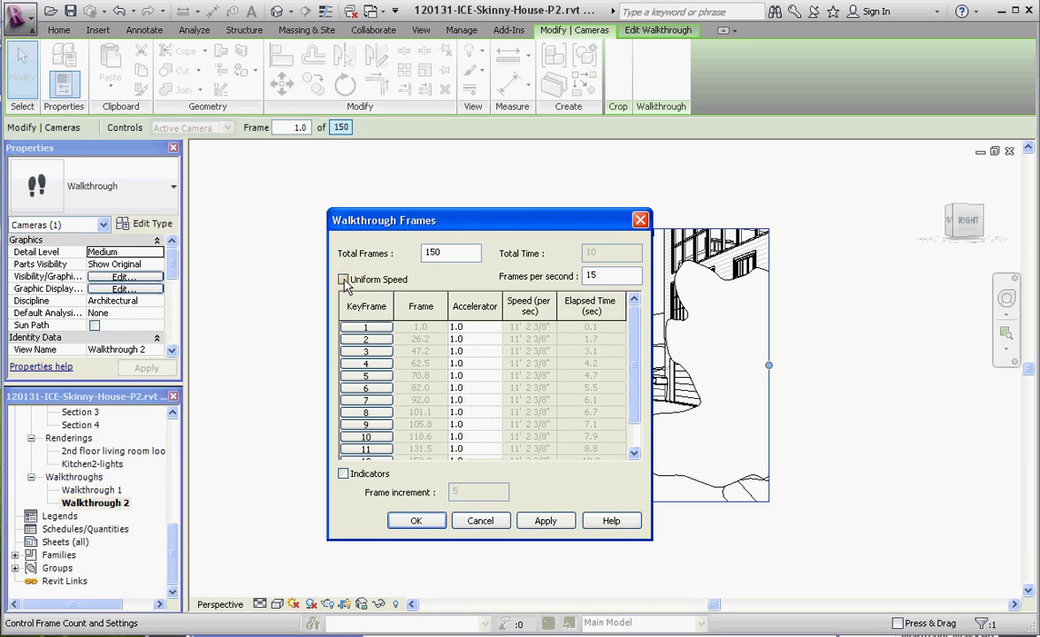
text(2)
click(475, 341)
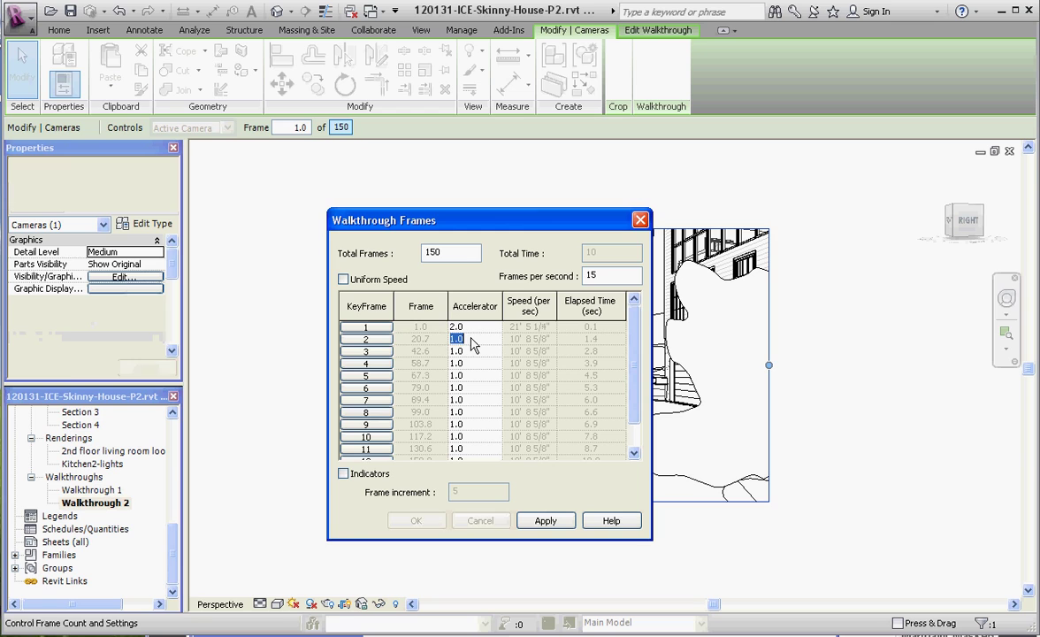
text(2)
click(467, 351)
text(2)
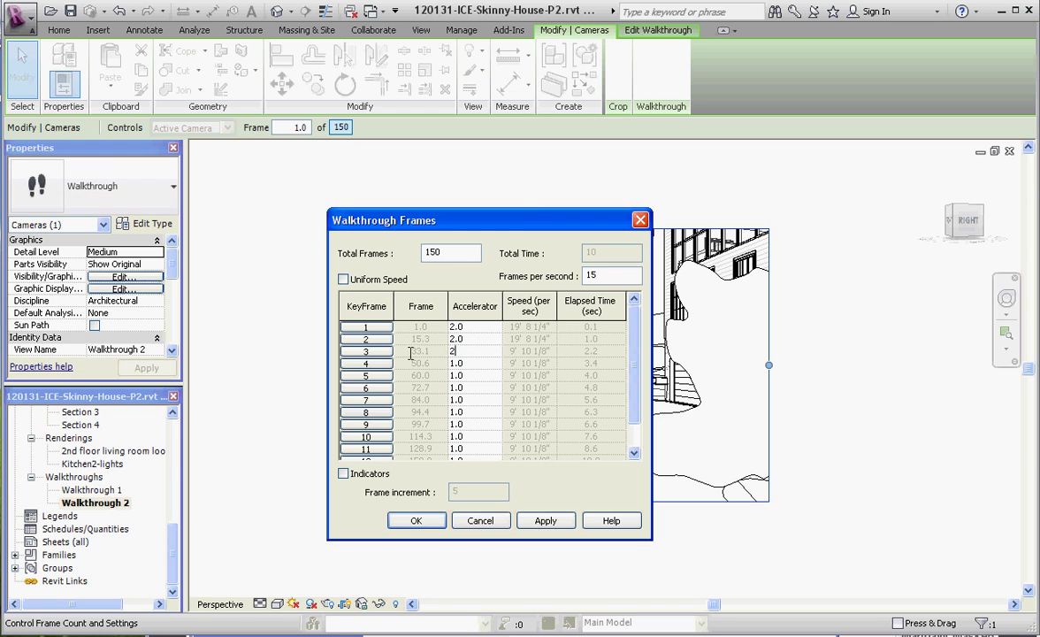
- Set the accelerator to 2 for keyframes 4–7, then apply and confirm
click(455, 364)
click(461, 375)
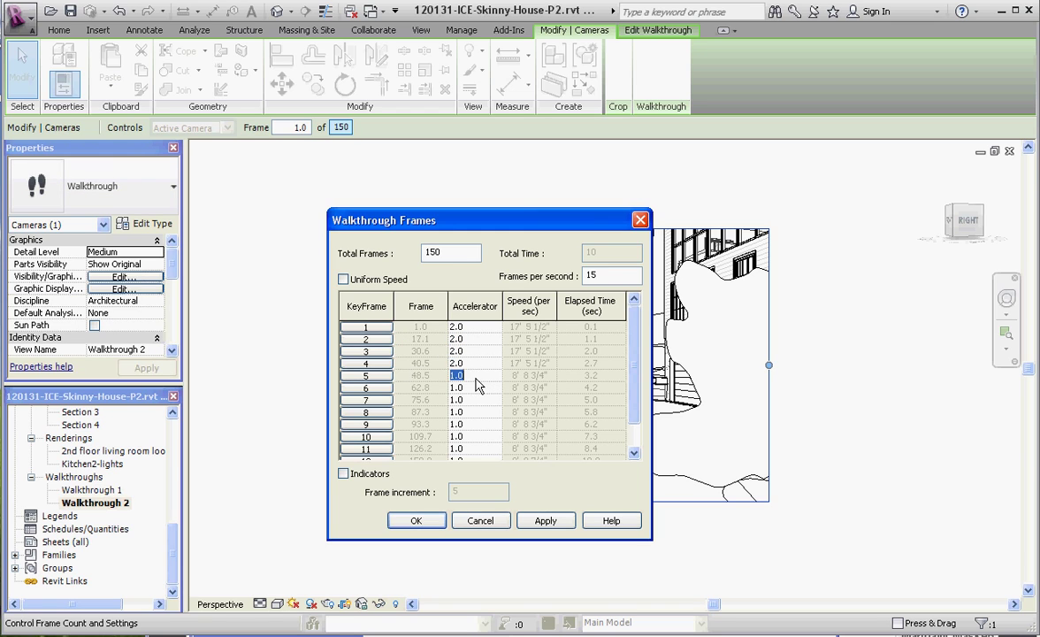
text(2)
click(476, 390)
text(2)
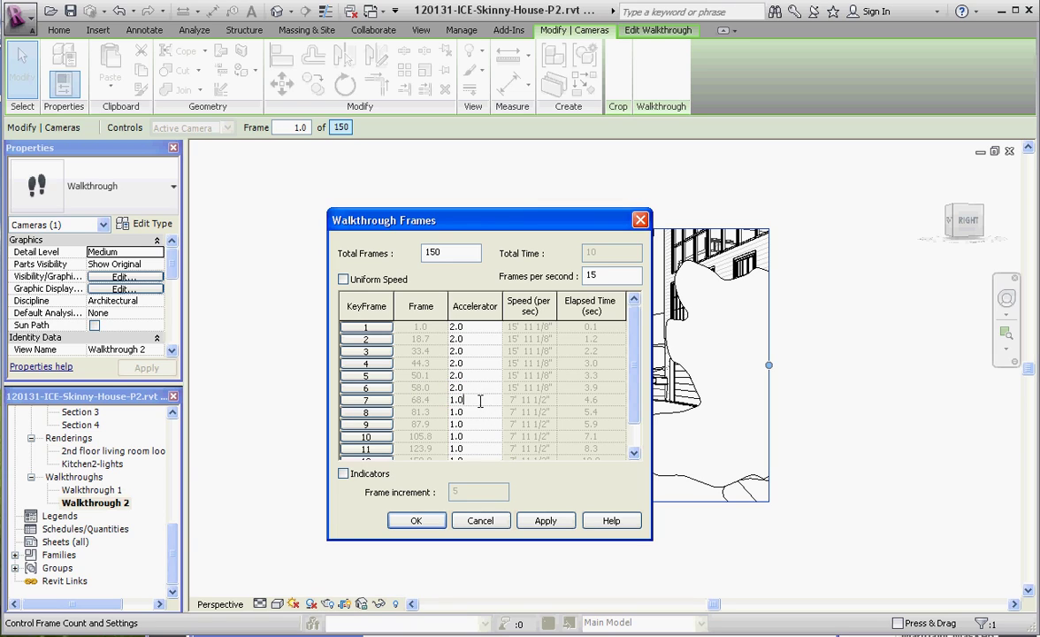
drag(480, 402, 399, 400)
text(2)
click(544, 521)
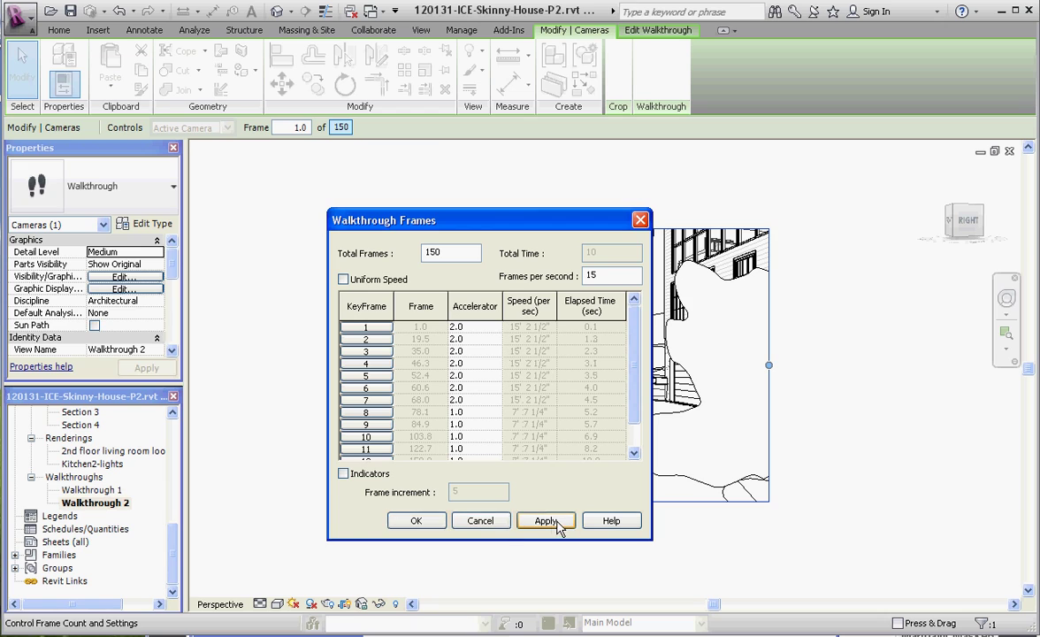
click(418, 521)
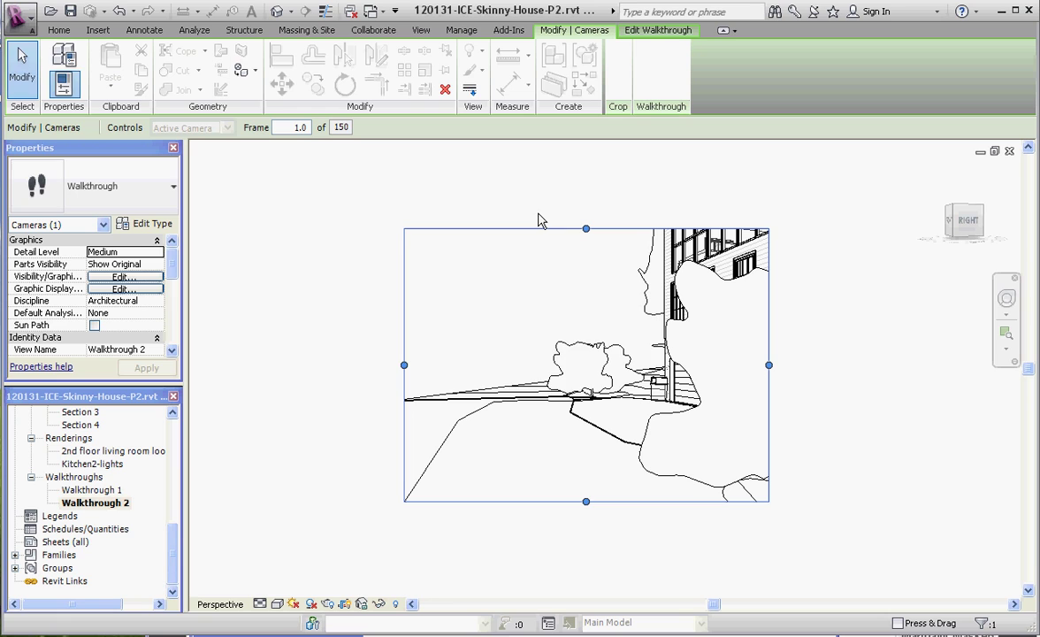
- Quit and re-enter walkthrough editing, then replay the accelerated walkthrough to frame 87
key(Escape)
click(553, 374)
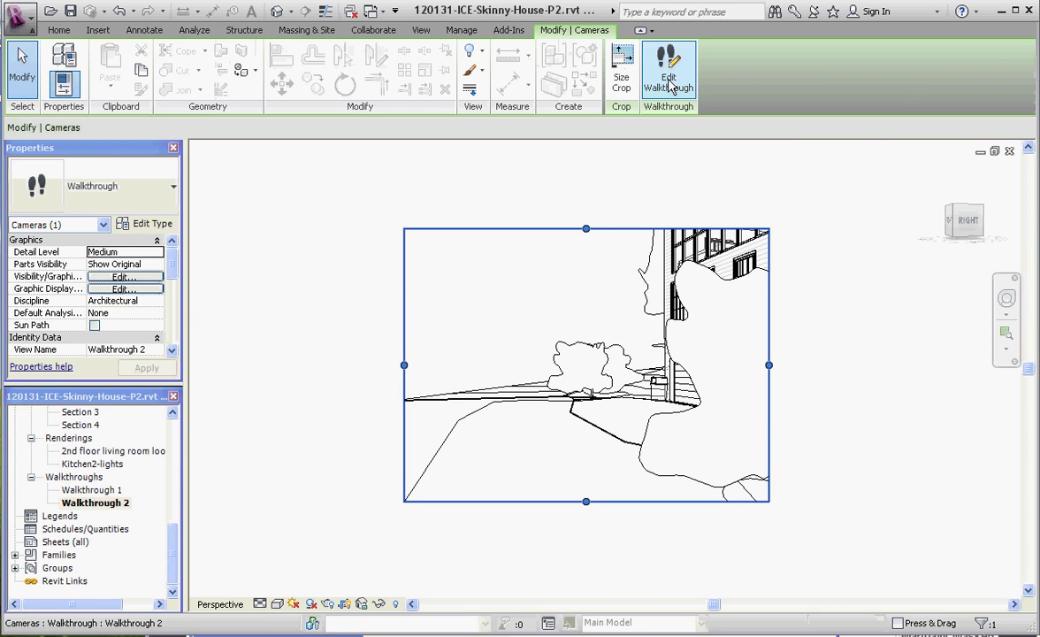
click(669, 84)
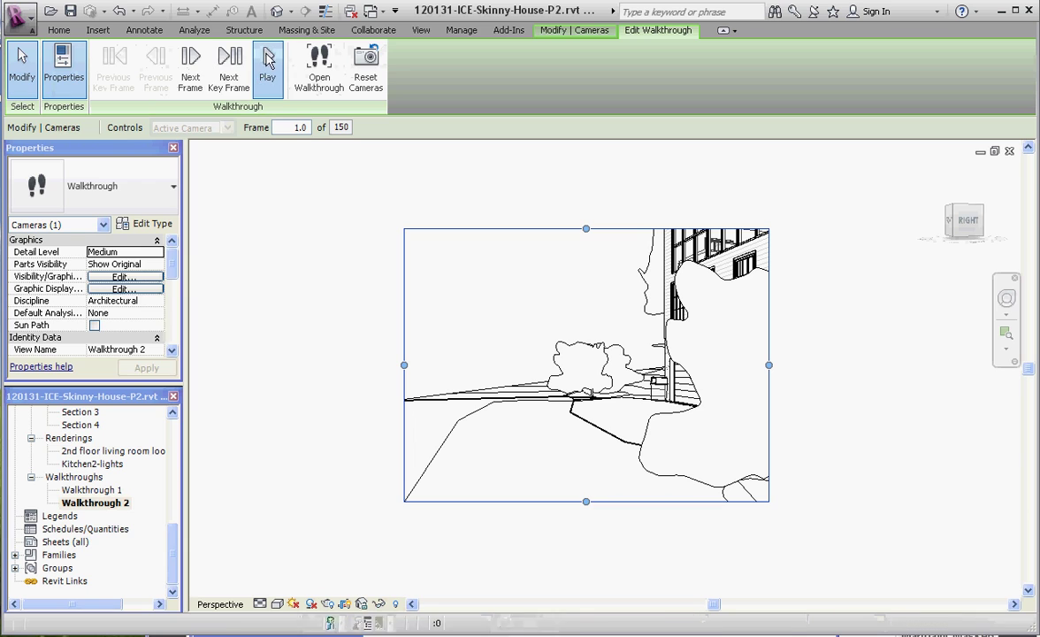
click(267, 58)
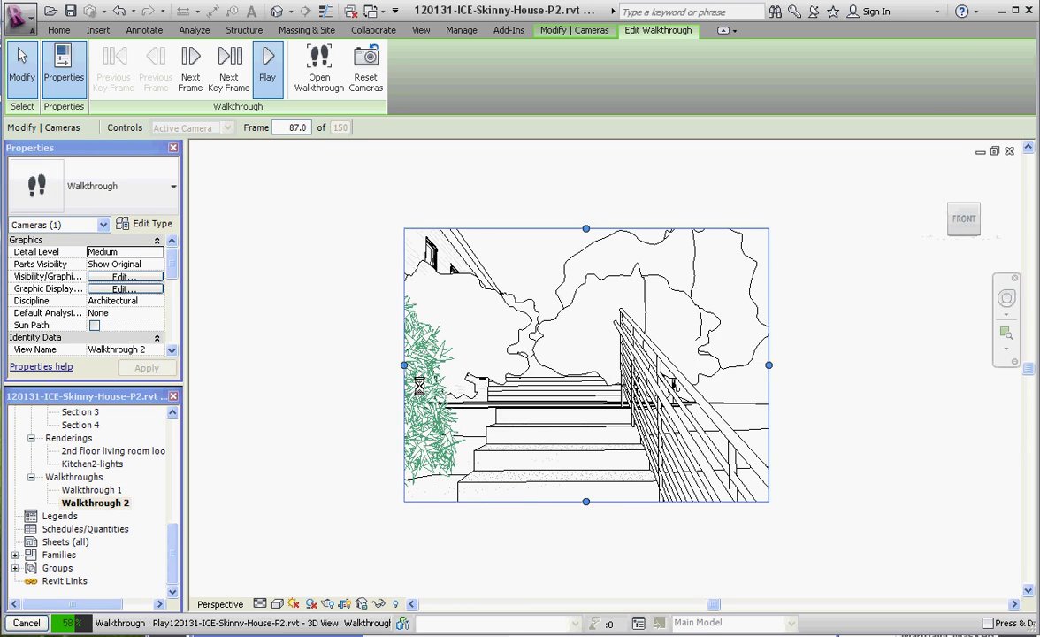
- Stop the playback at frame 95 and quit walkthrough editing
key(Escape)
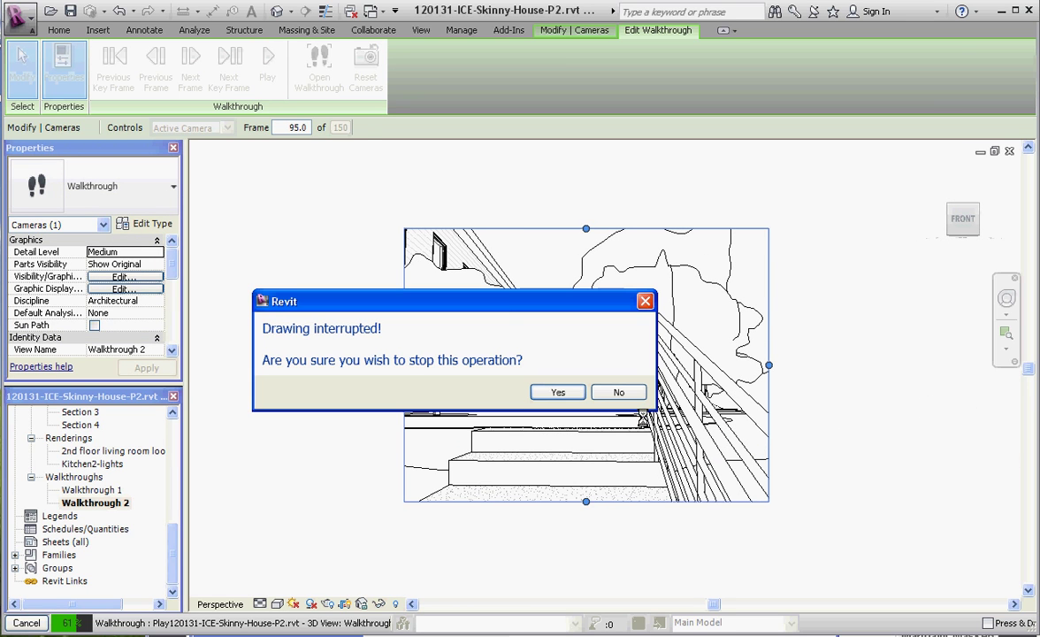
click(558, 392)
key(Escape)
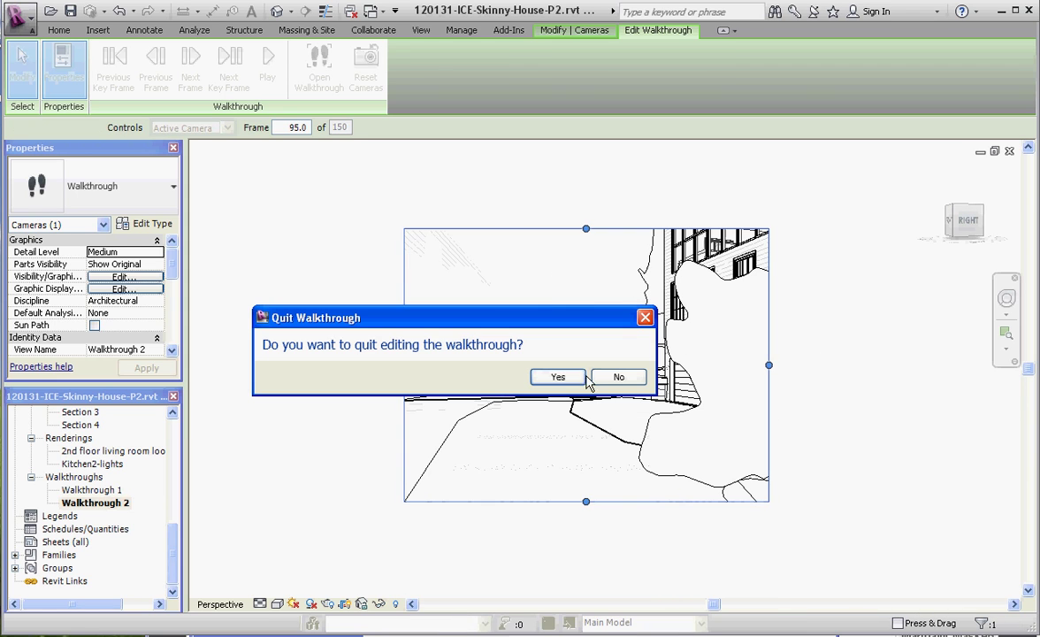
click(580, 378)
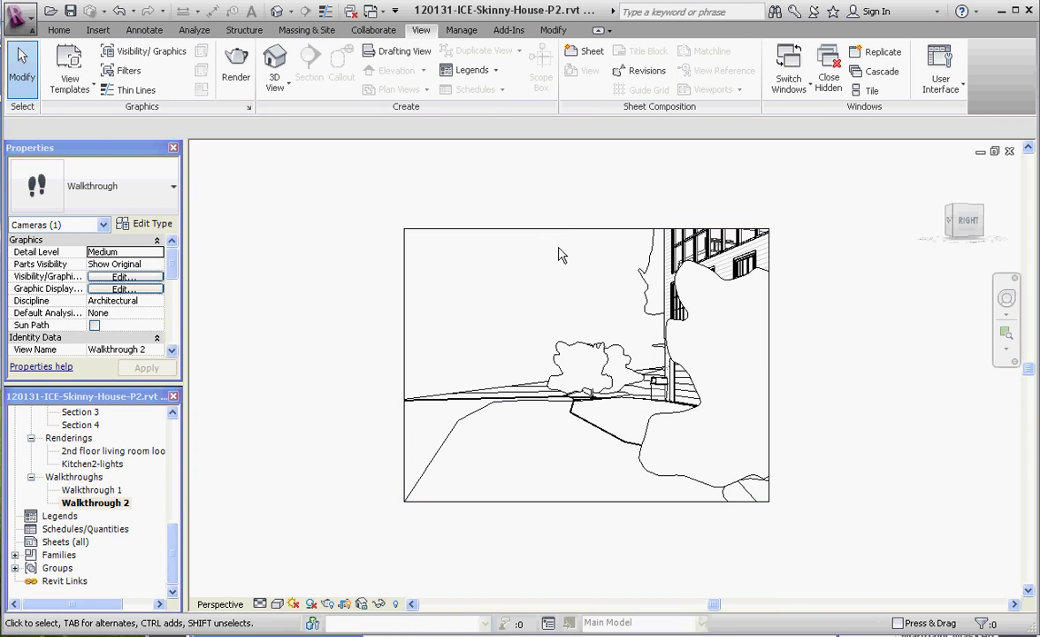
- Select the crop boundary and drag its left and right edges outward
click(551, 230)
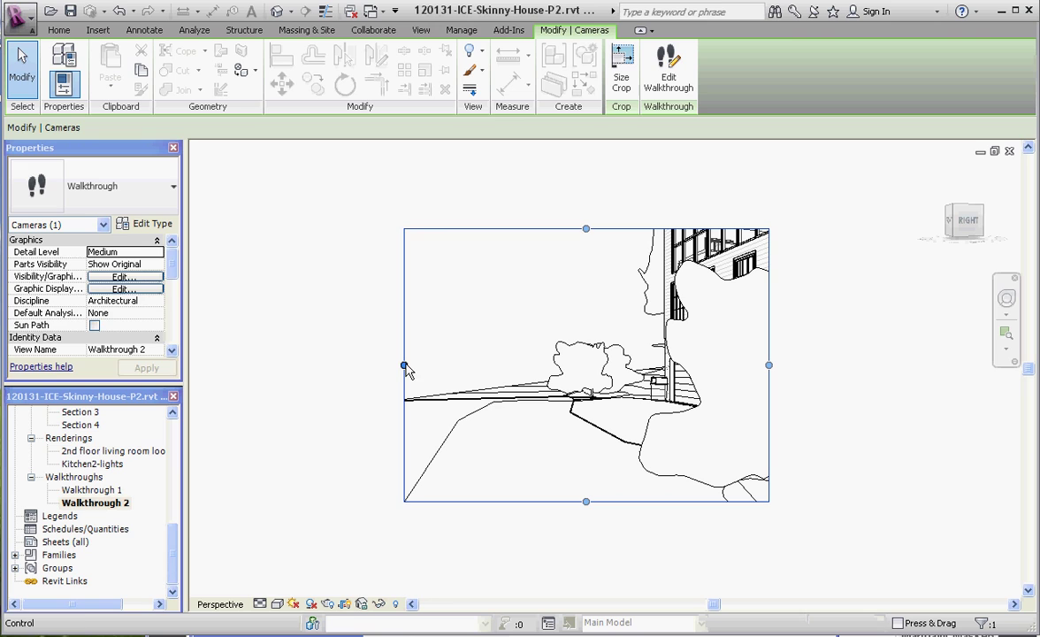
drag(404, 364, 296, 365)
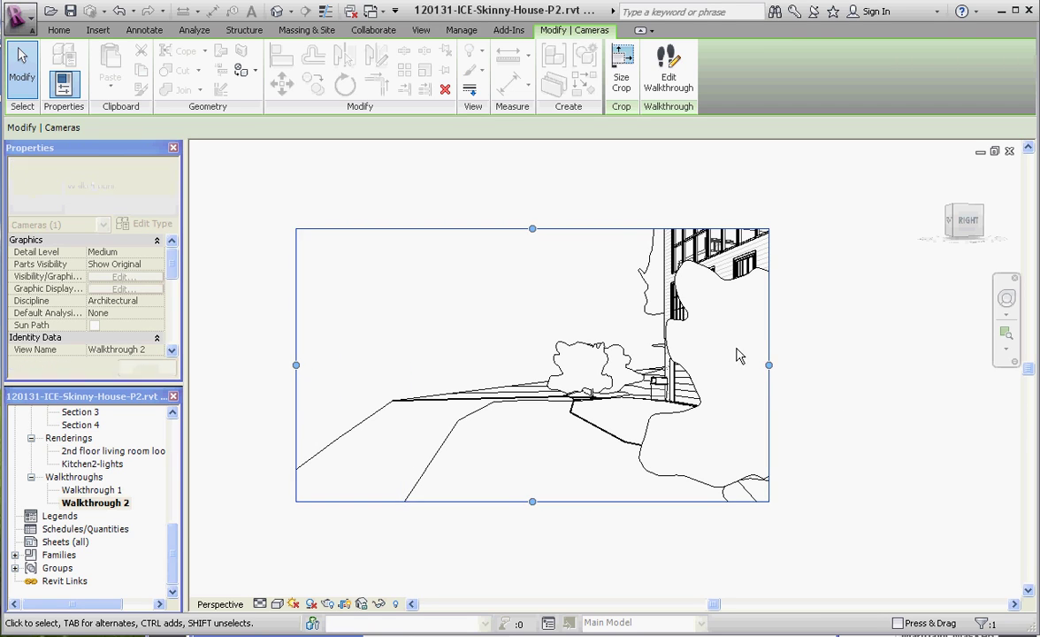
drag(769, 365, 911, 364)
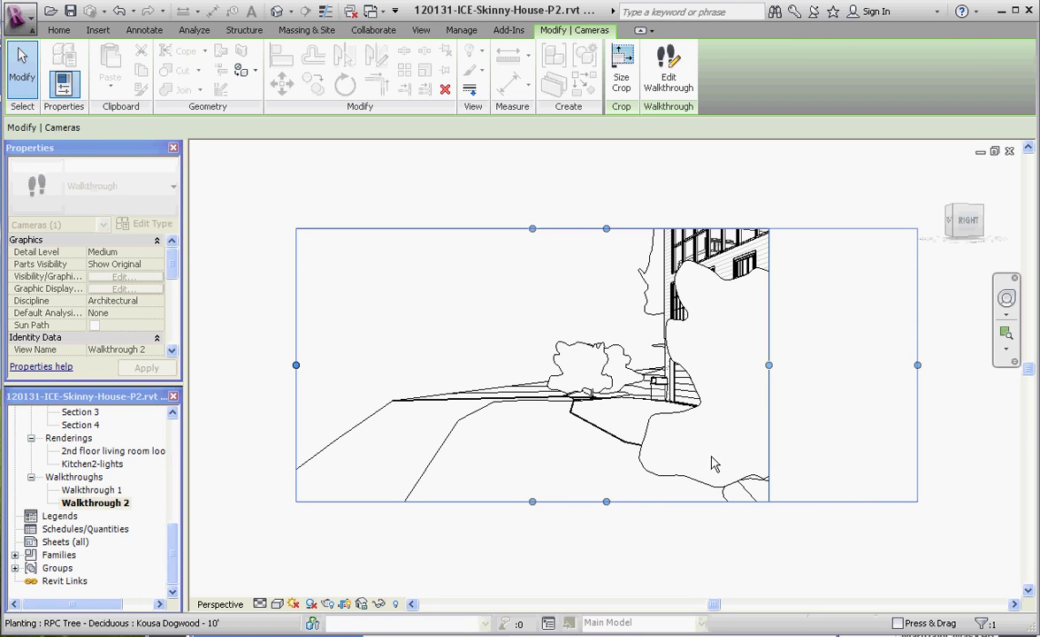
- Switch the walkthrough view's visual style to Realistic and deselect the camera
click(280, 605)
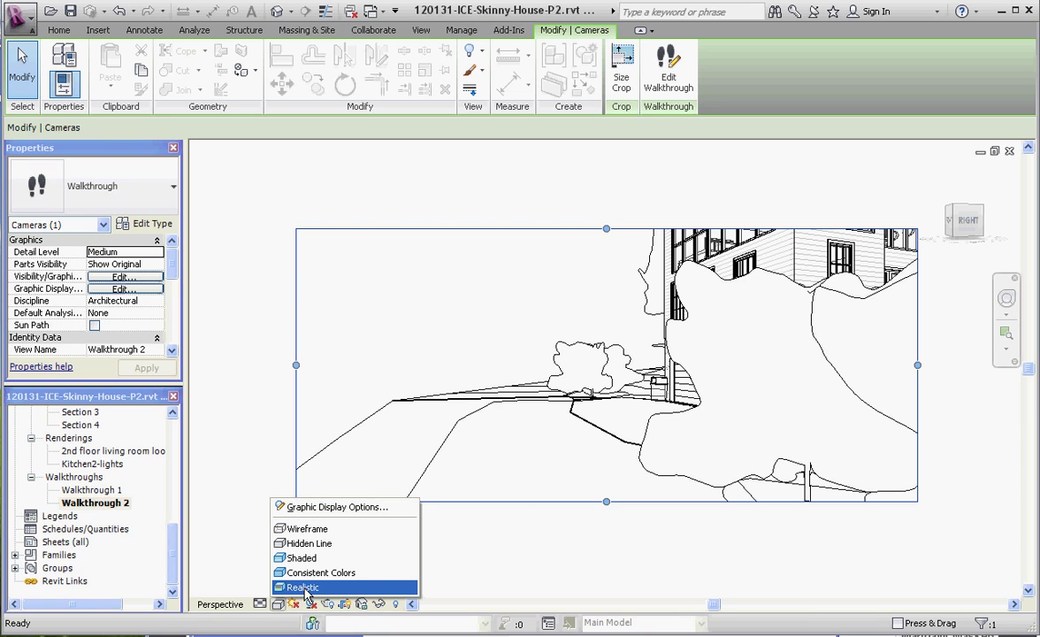
click(304, 588)
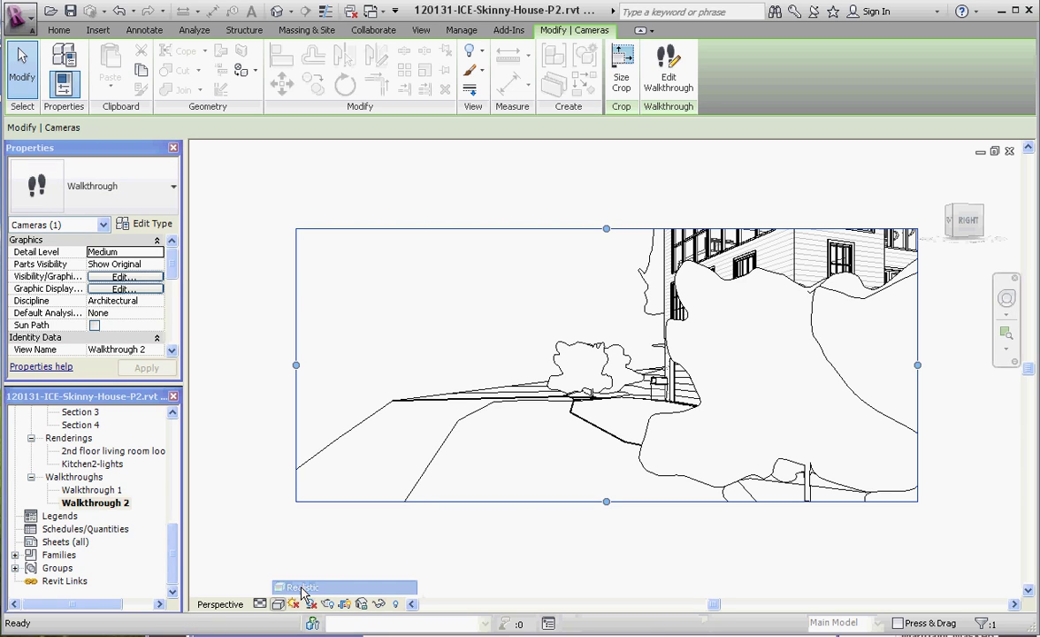
click(396, 565)
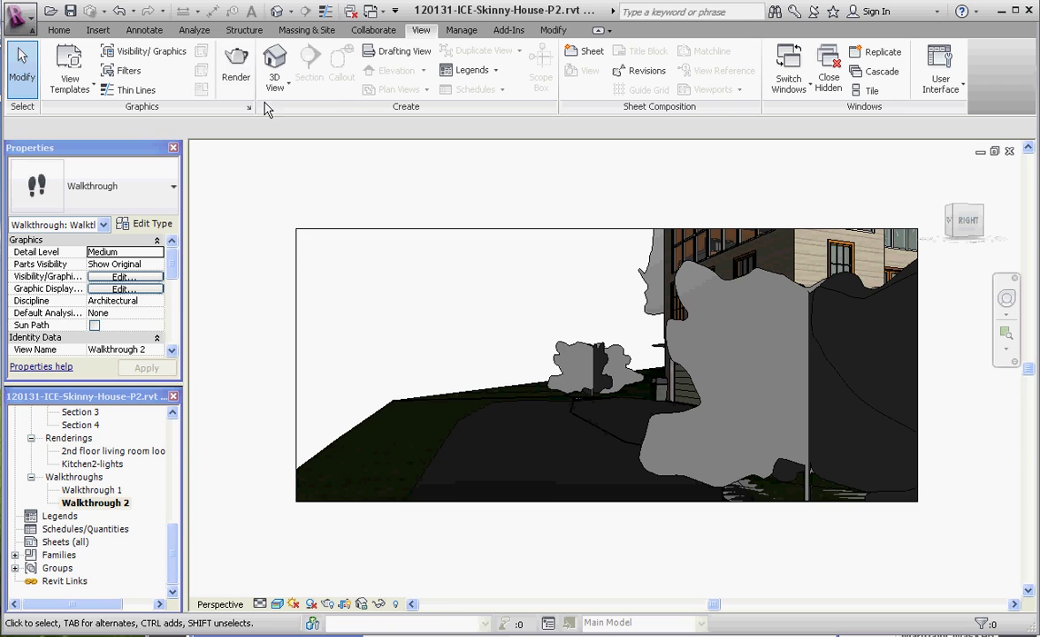
- Play the Realistic walkthrough and stop it at frame 31
click(591, 229)
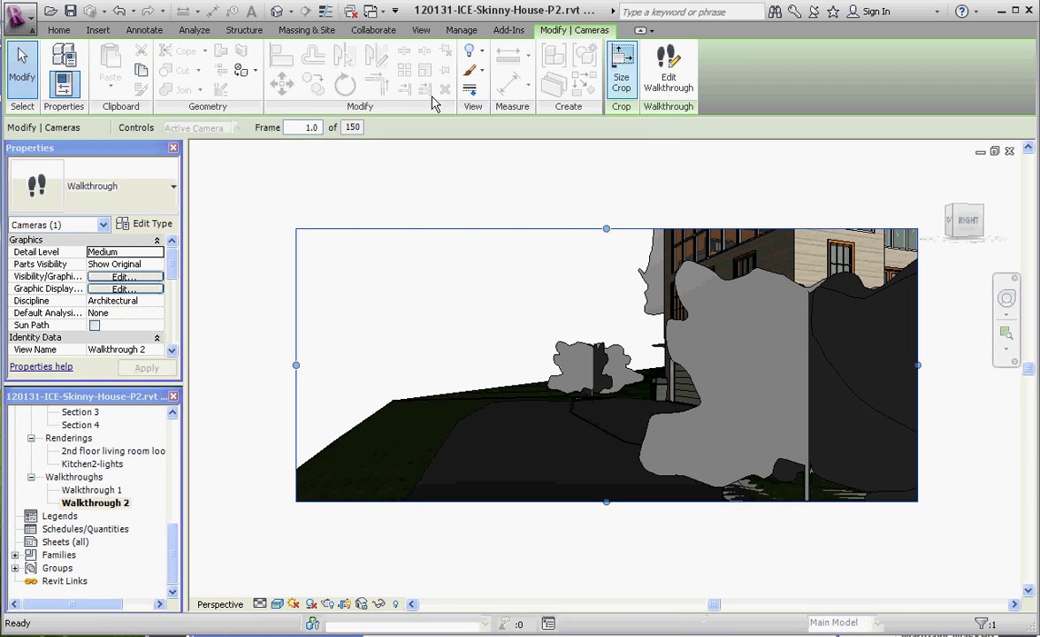
click(267, 64)
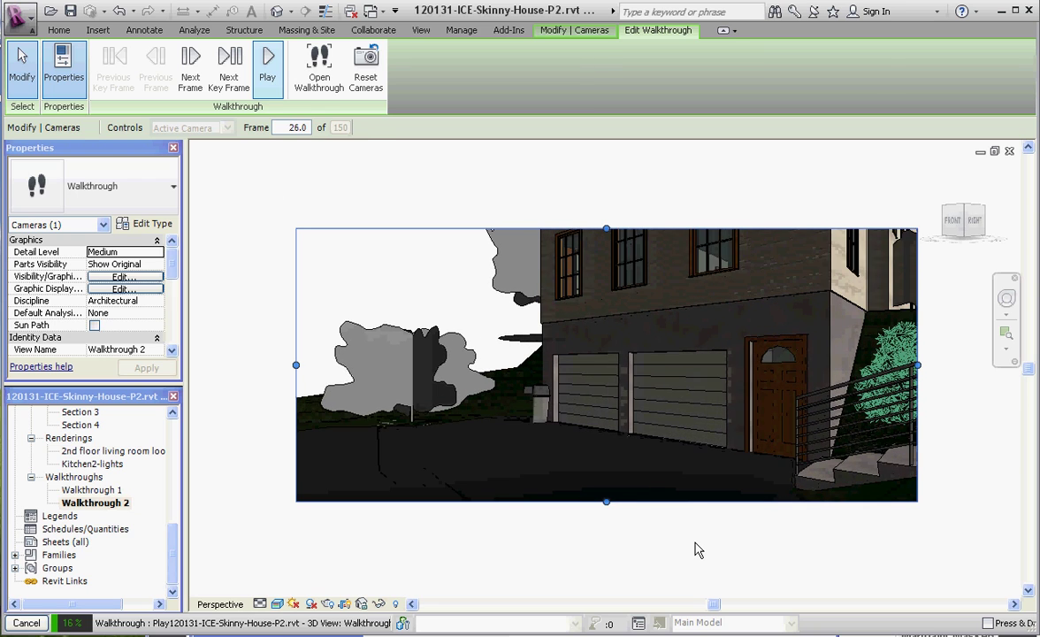
key(Escape)
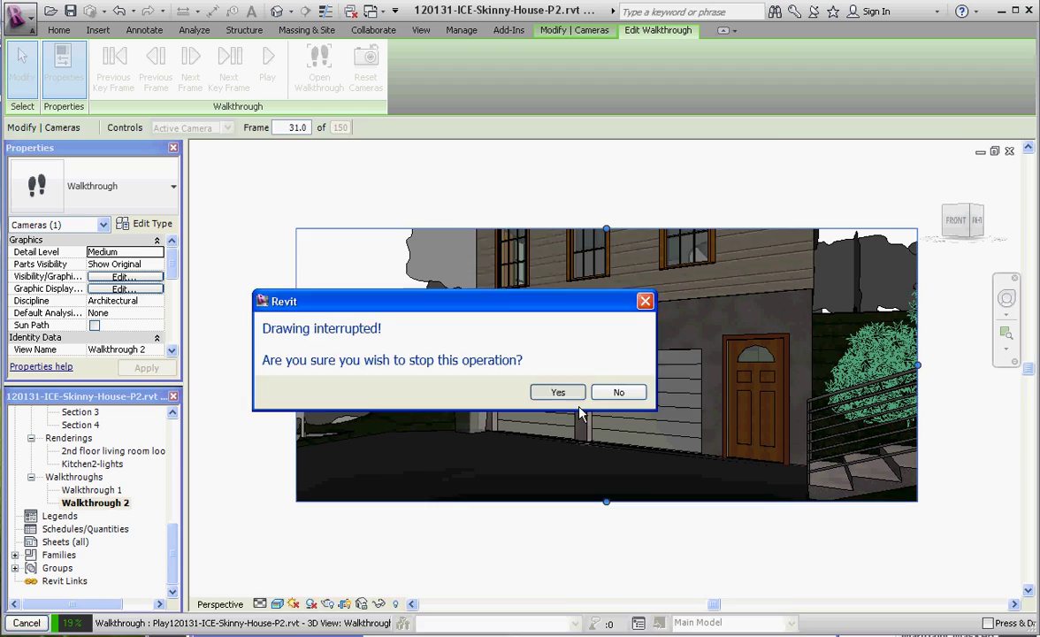
click(556, 392)
- Return the walkthrough to frame 1 and choose to stay in walkthrough editing
right_click(657, 544)
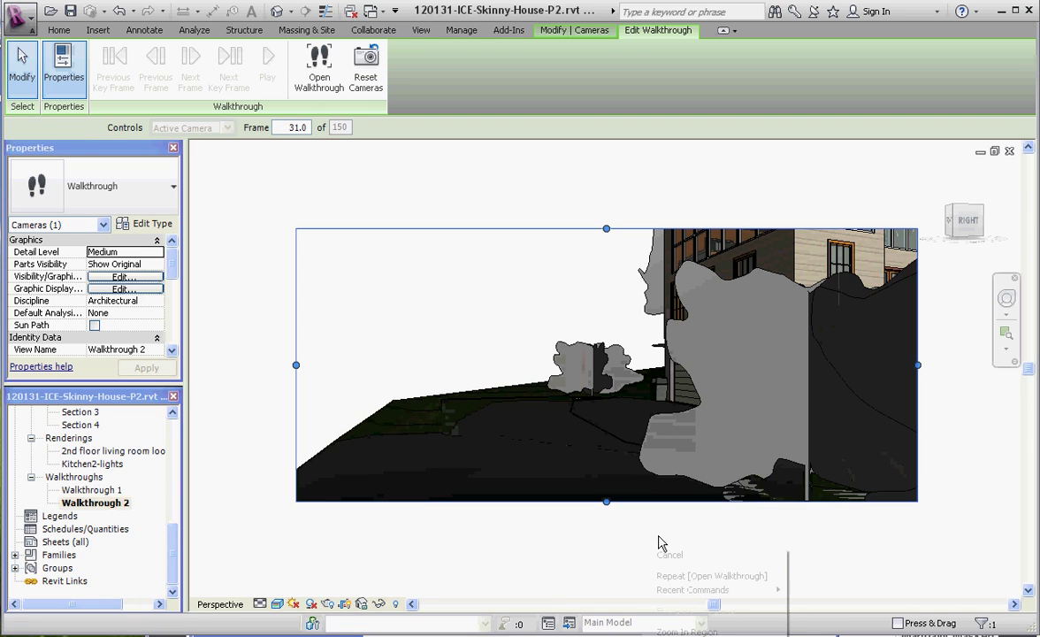
click(618, 551)
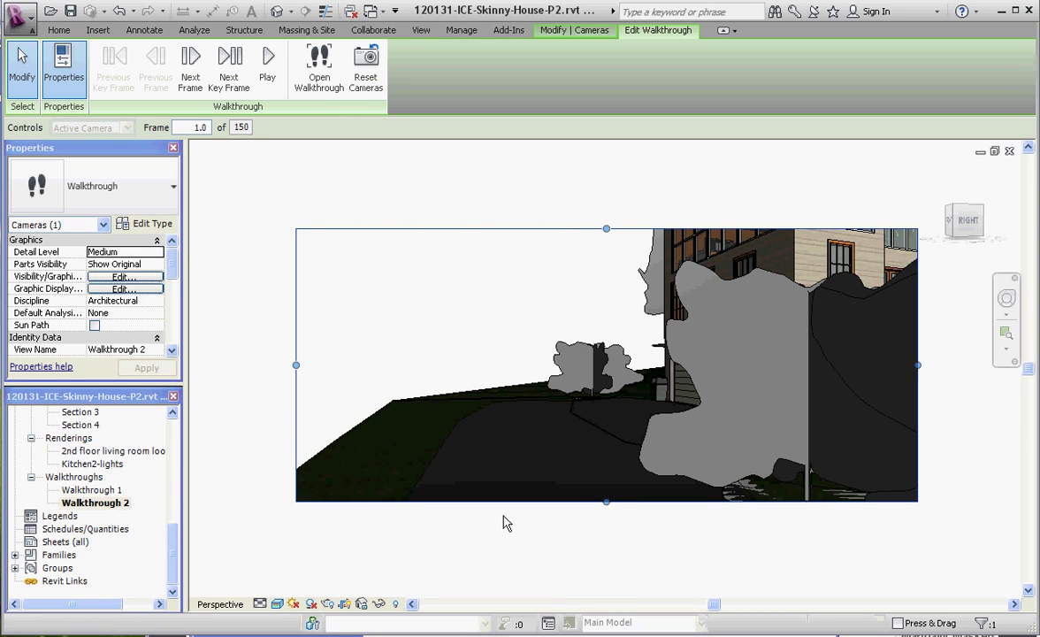
key(Escape)
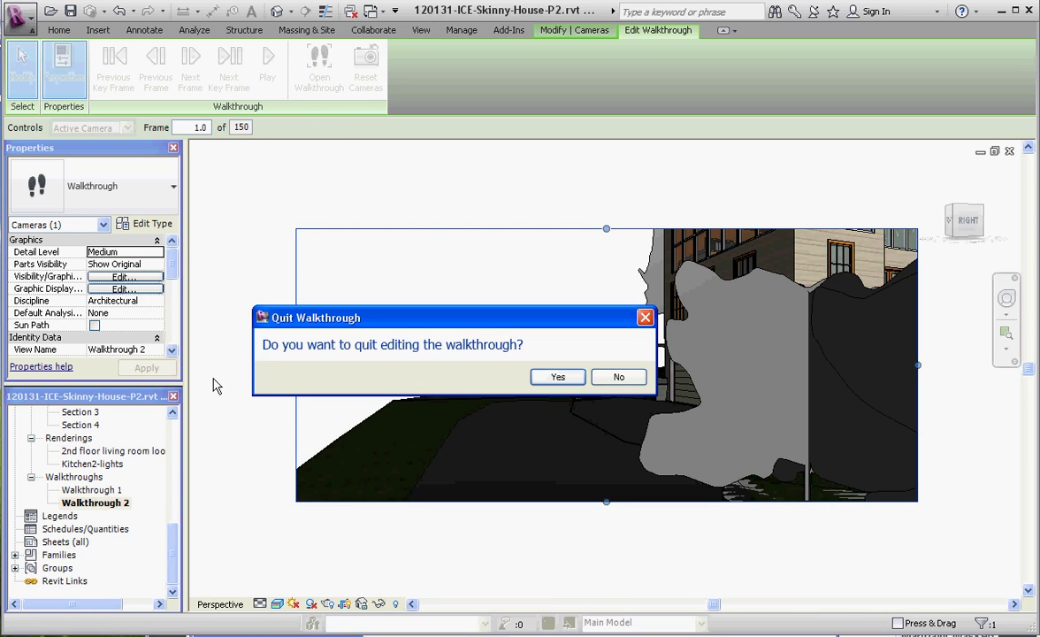
click(622, 378)
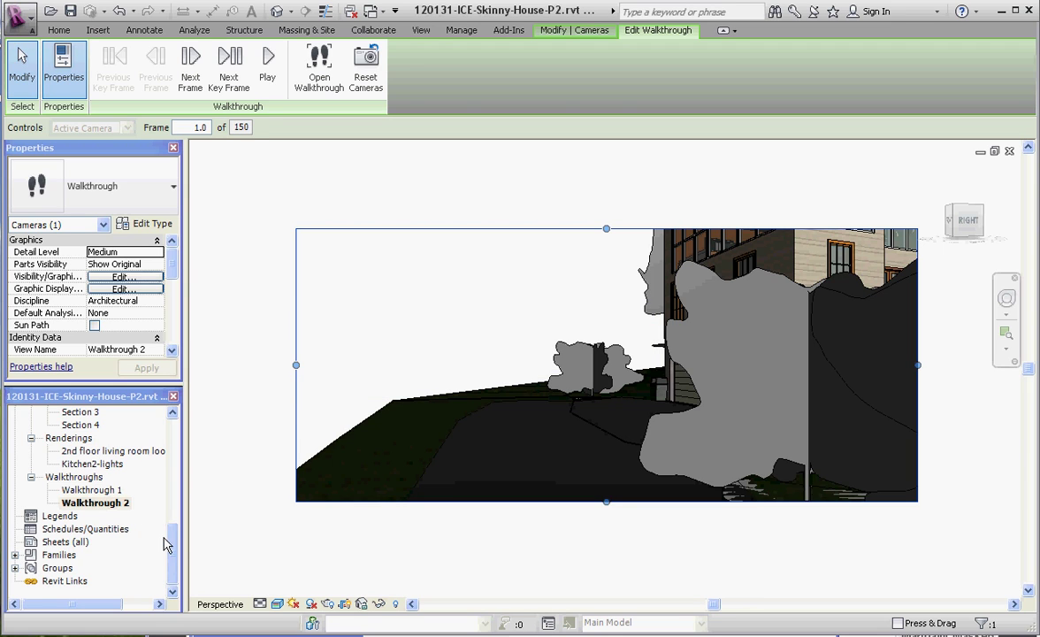
- Export Walkthrough 2 through Export > Images and Animations > Walkthrough to reach the Length/Format dialog
click(18, 16)
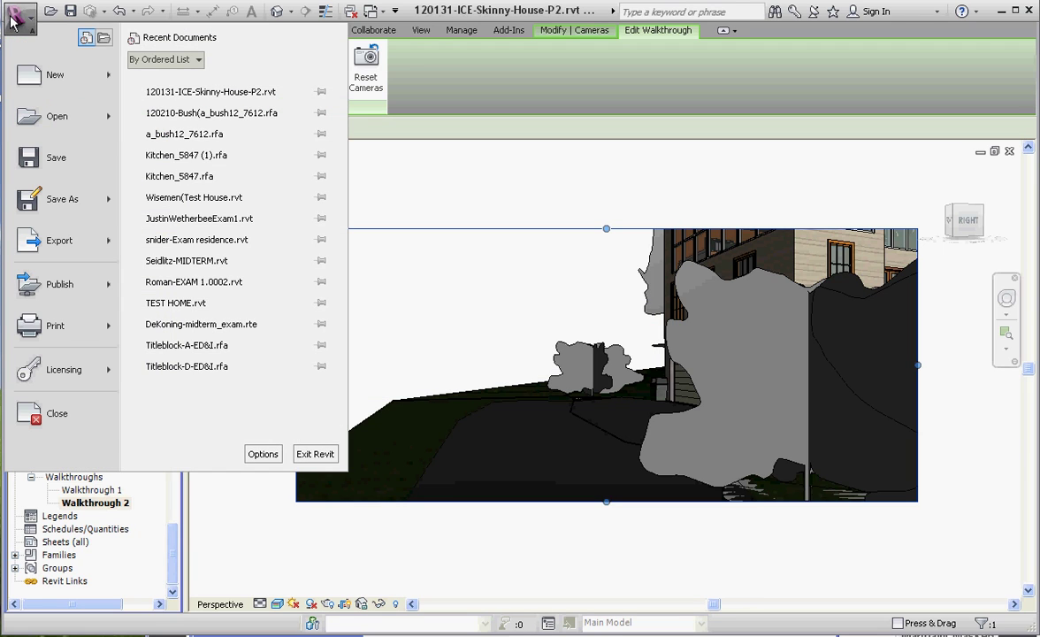
mouse_move(47, 250)
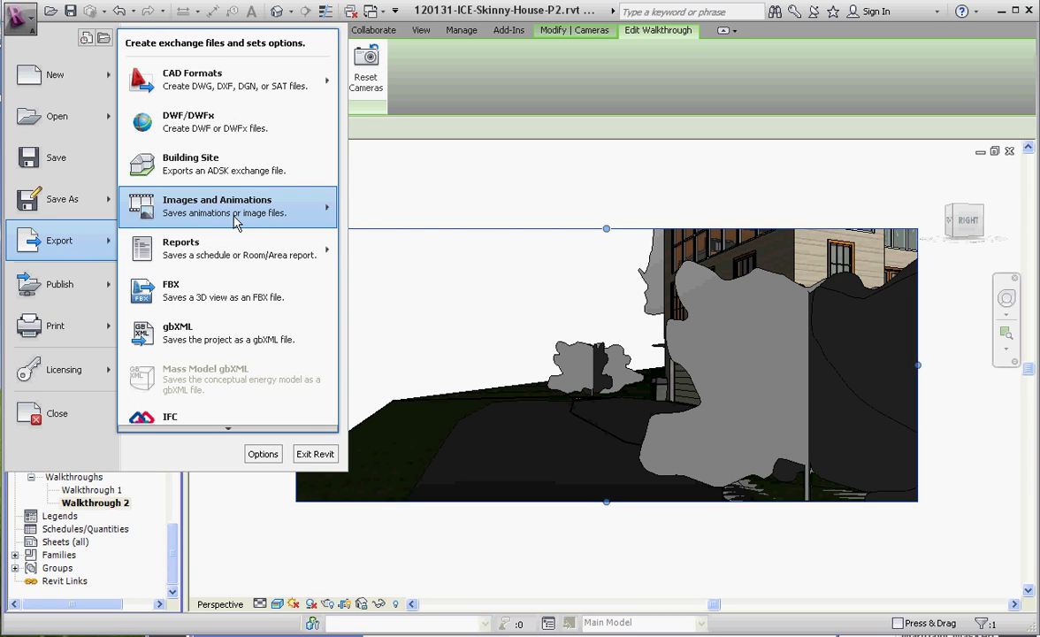
mouse_move(235, 222)
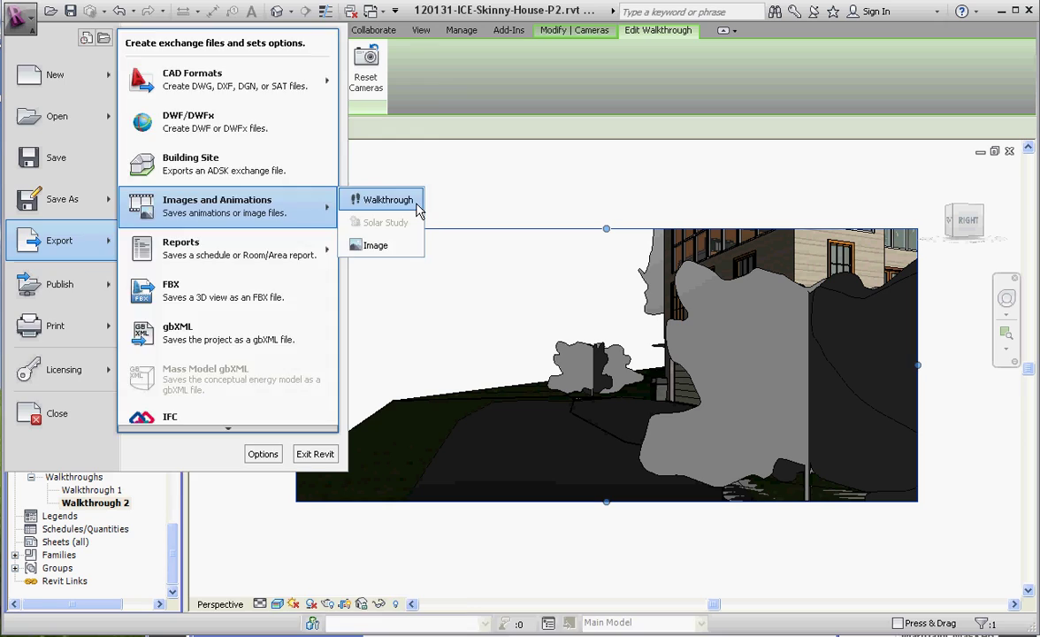
click(376, 201)
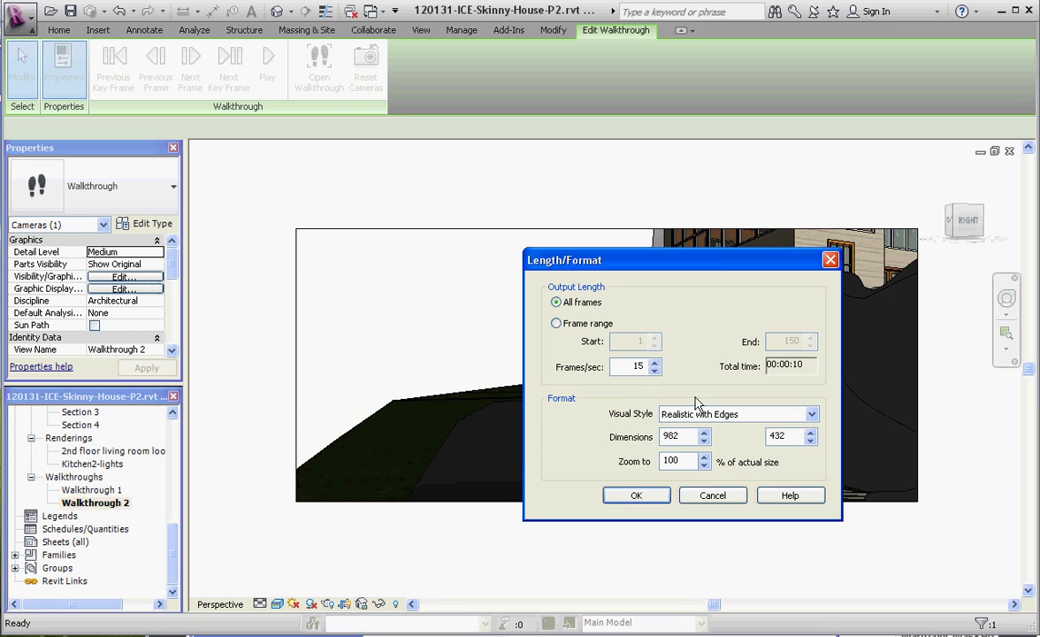
click(811, 415)
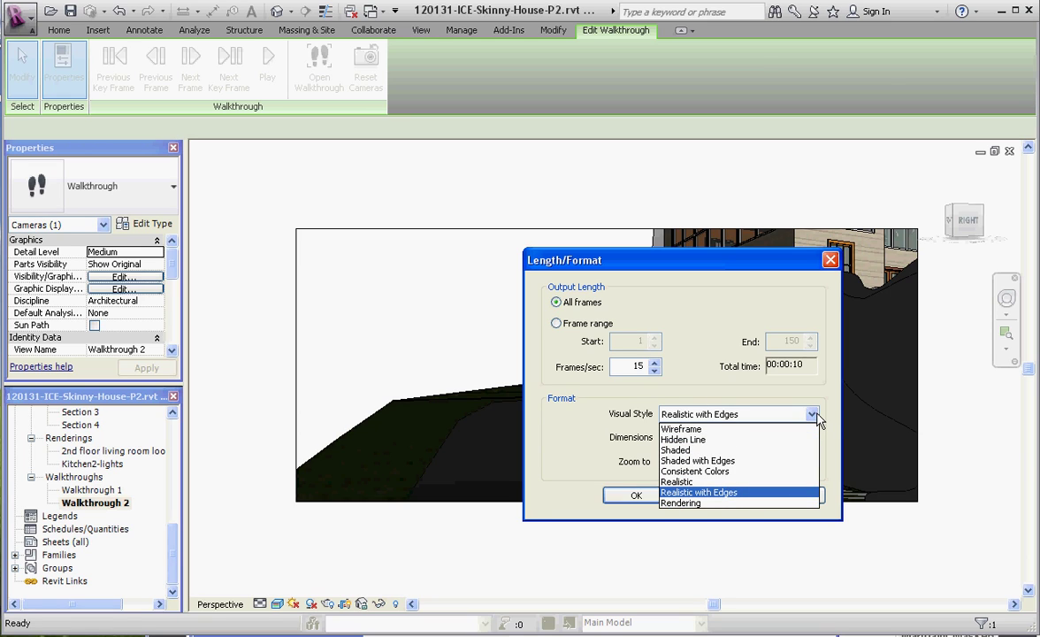
click(698, 492)
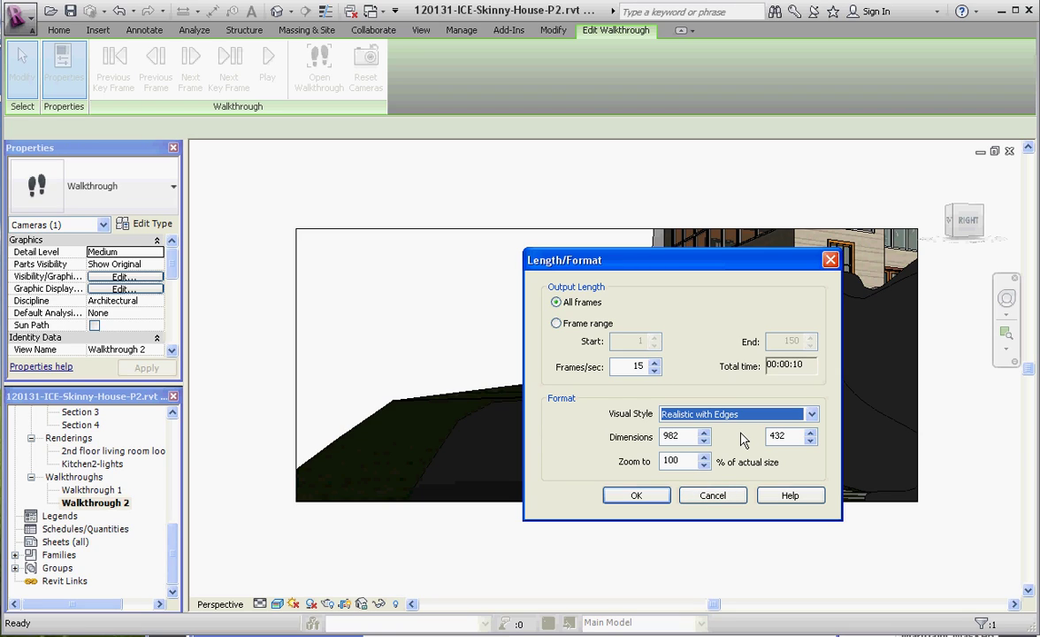